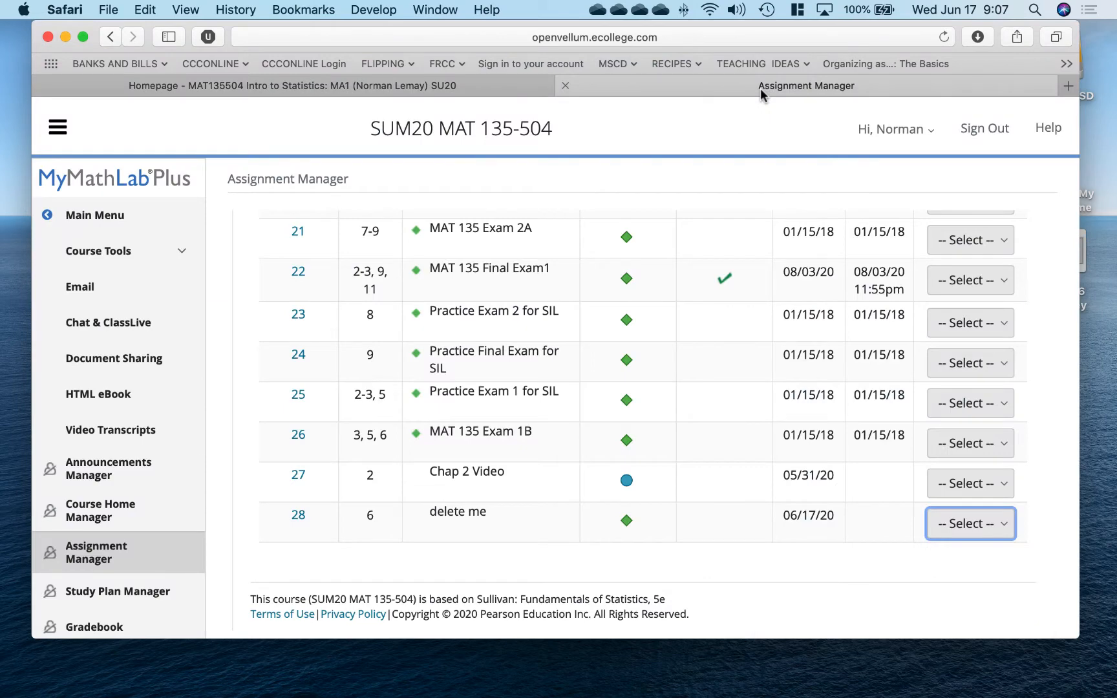
- Preview the "delete me" assignment, number 28 in the assignment list
click(984, 534)
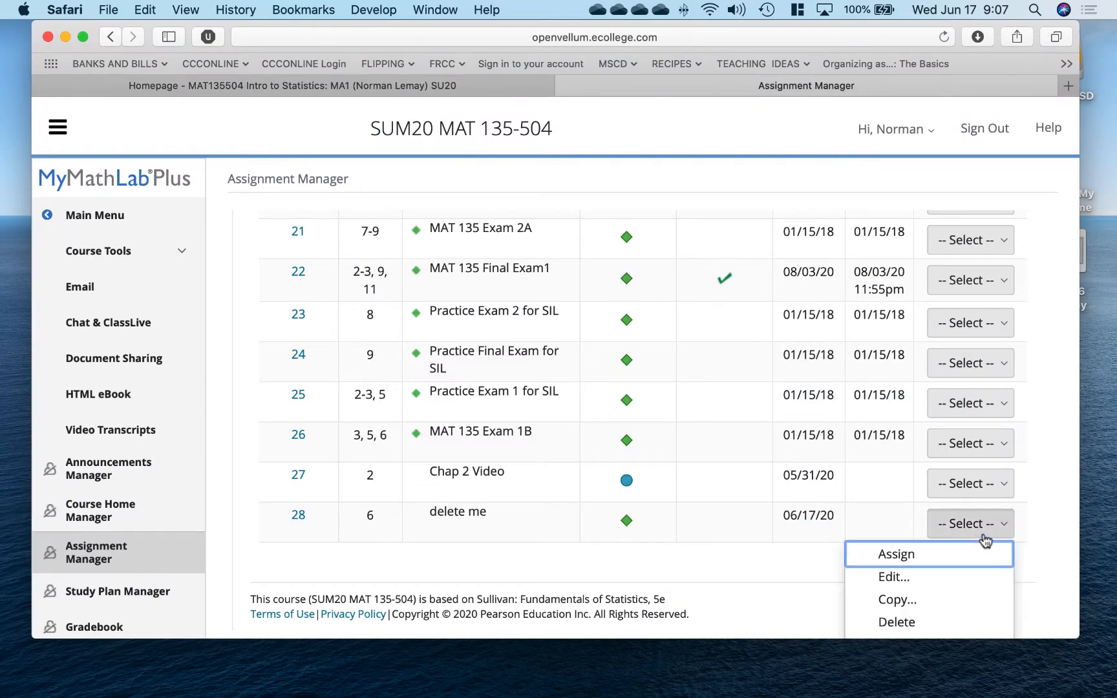
scroll(985, 539, down, 4)
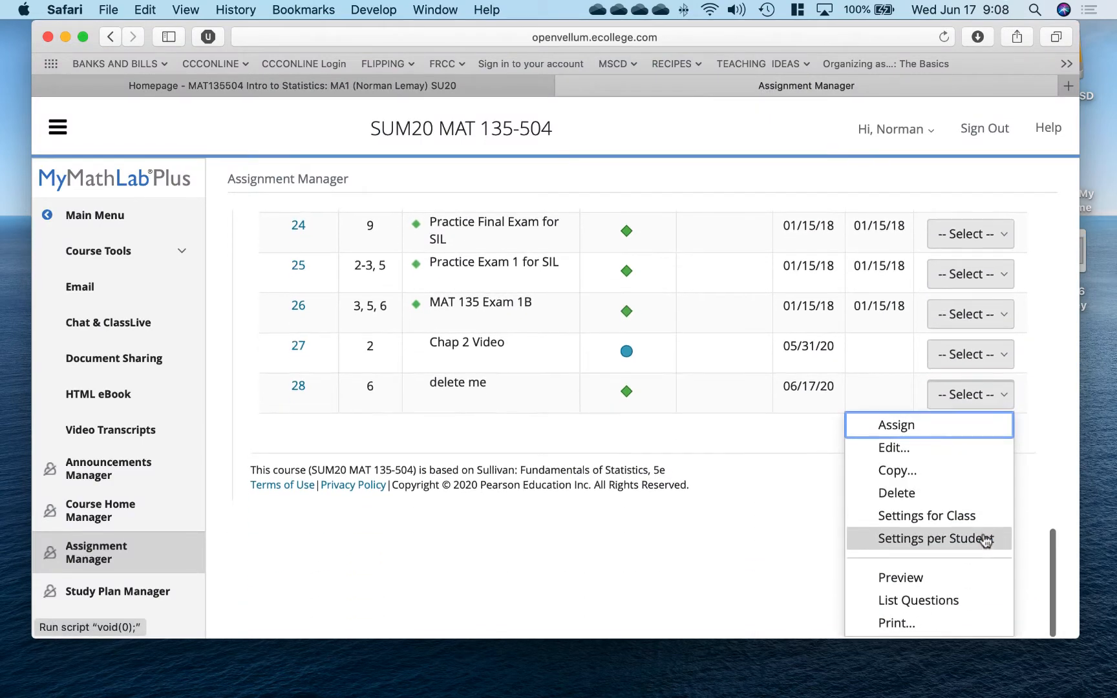
click(928, 580)
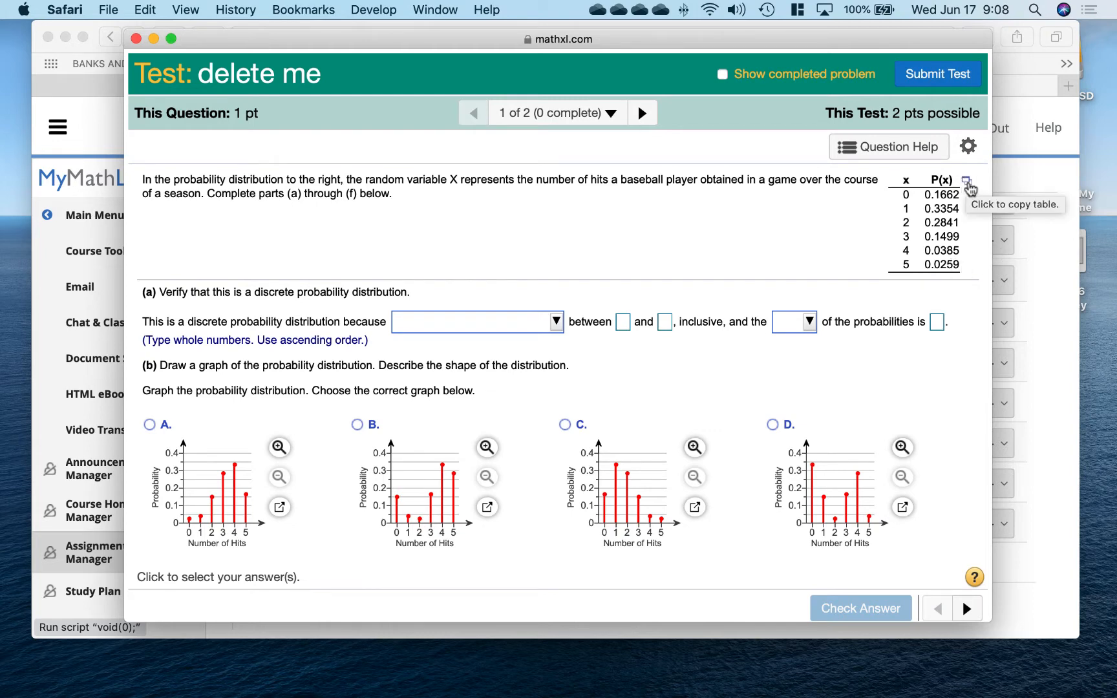
- Open the baseball hits probability table from question 1 in StatCrunch
right_click(968, 187)
click(968, 187)
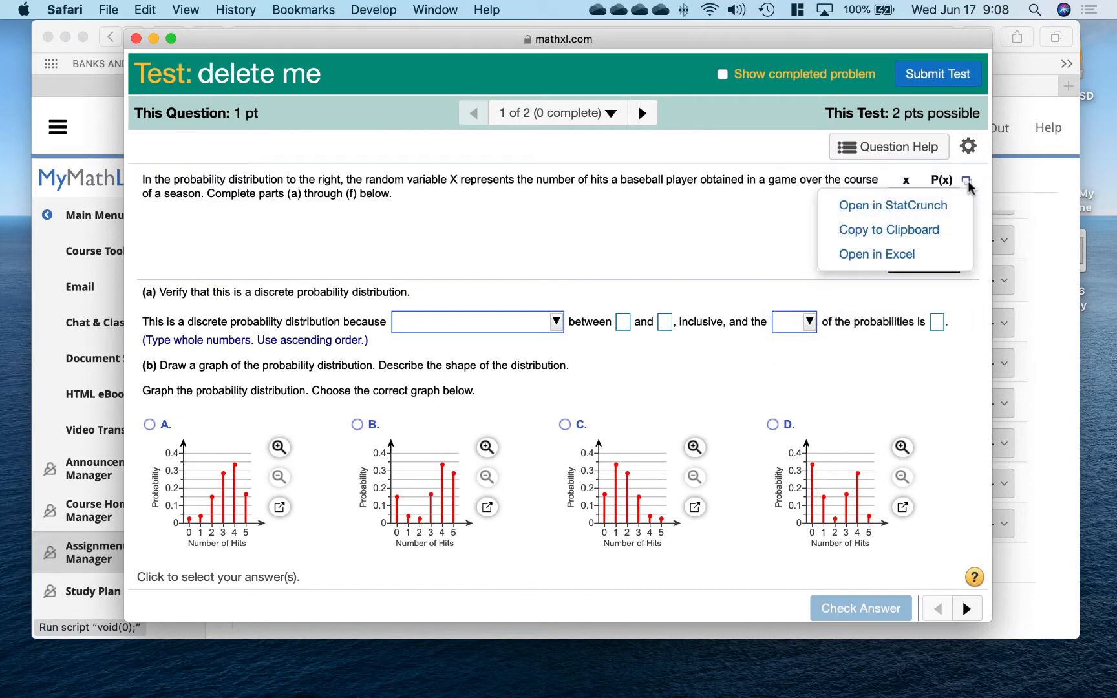
click(882, 205)
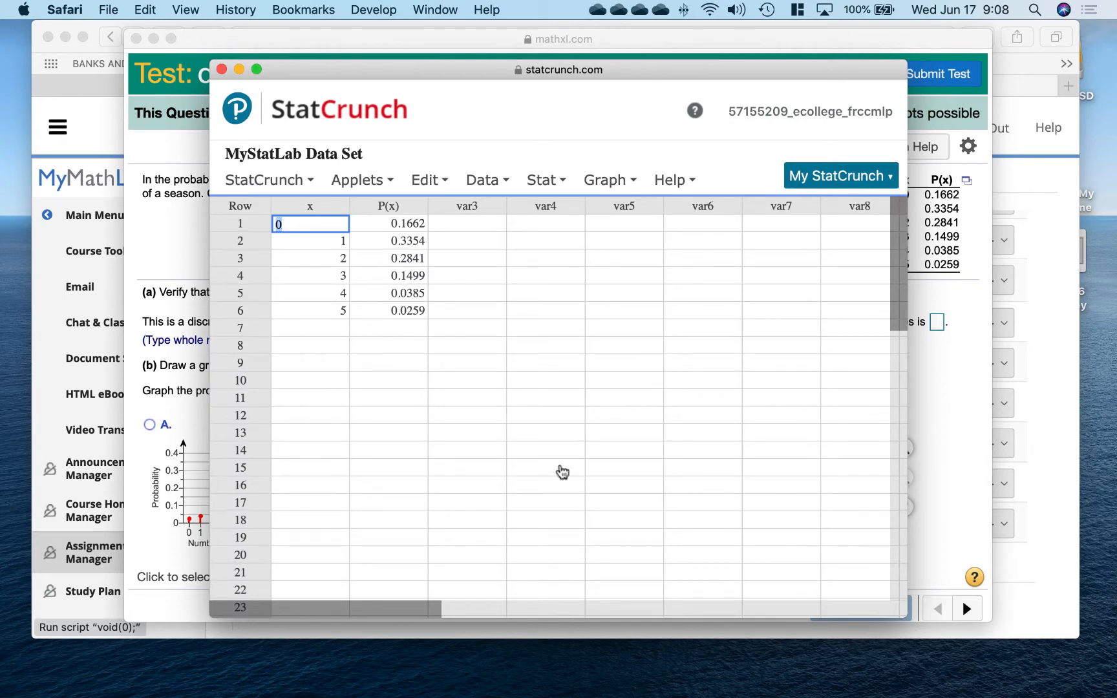
click(579, 468)
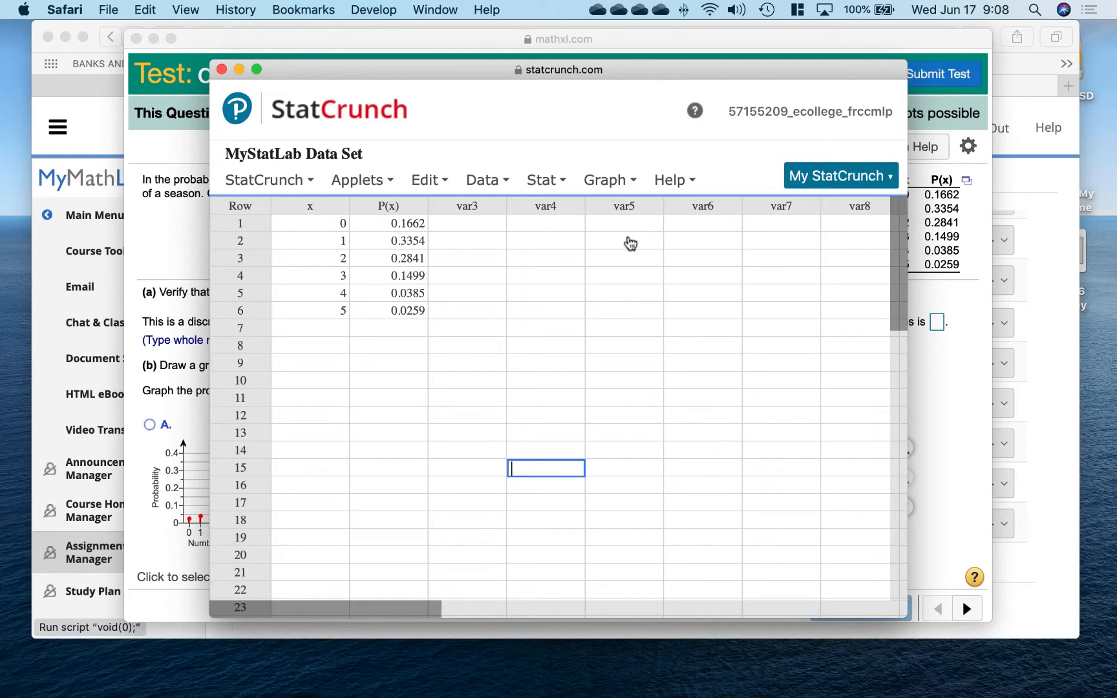
- Compute a Custom Calculator with values in x and weights in P(x)
click(545, 182)
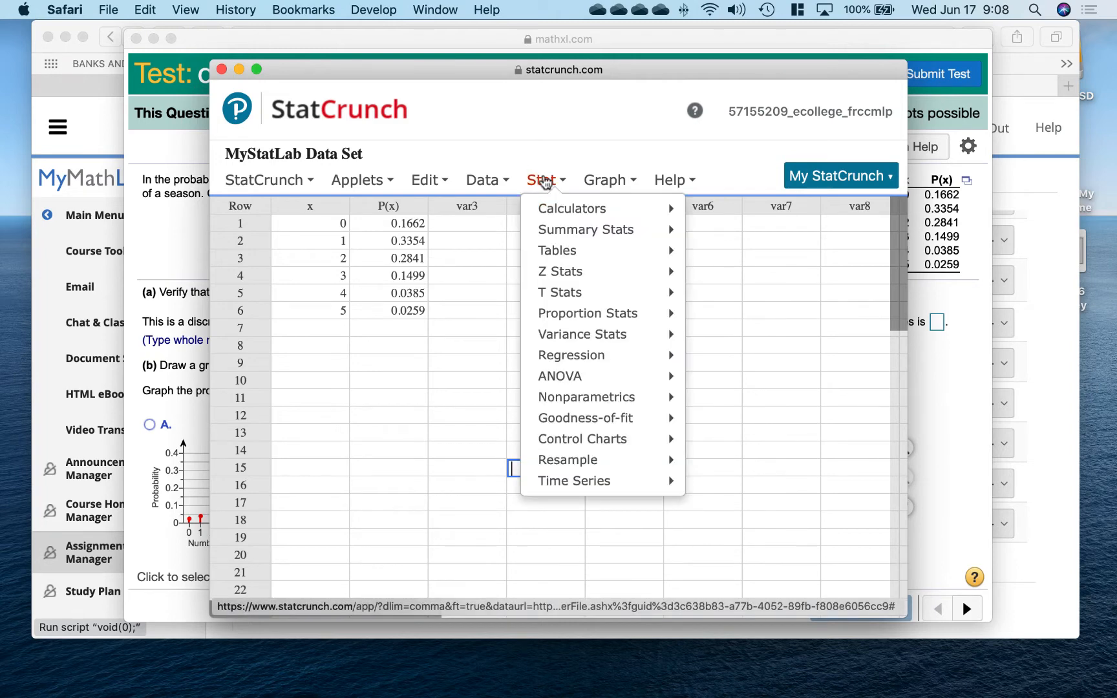
mouse_move(551, 212)
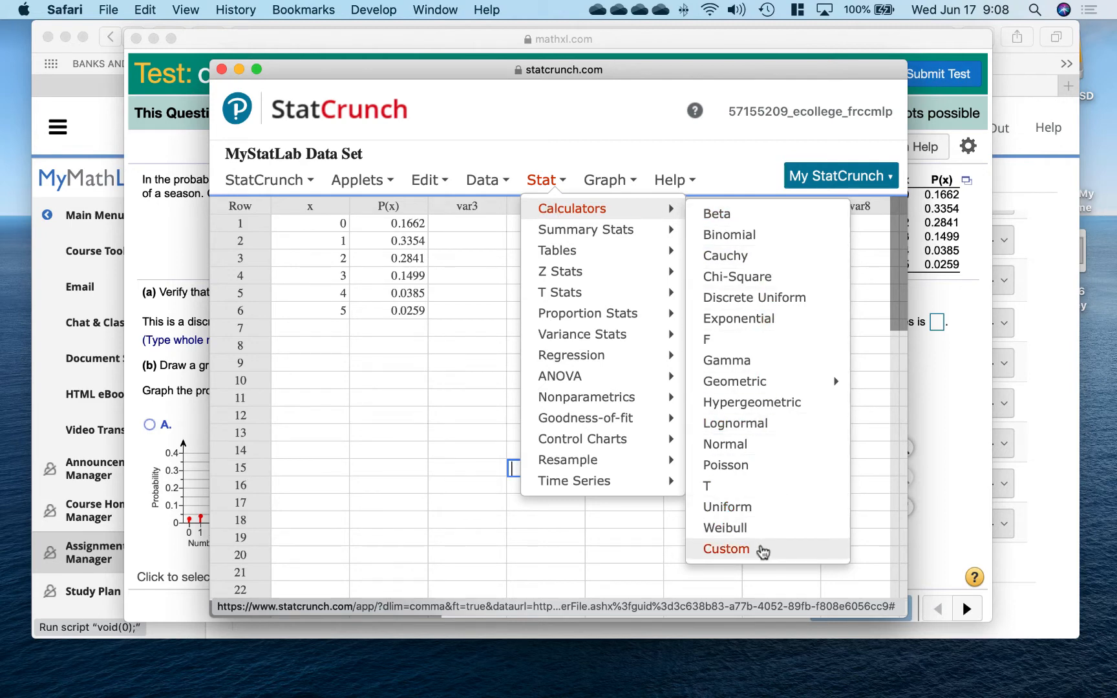
click(763, 551)
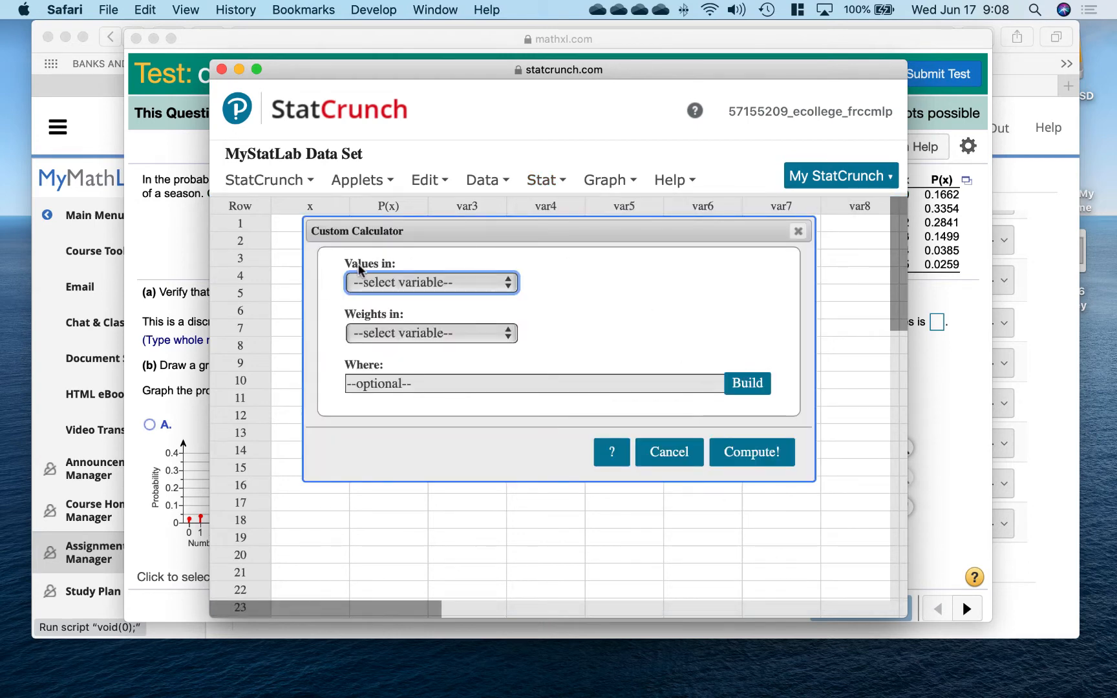
click(508, 284)
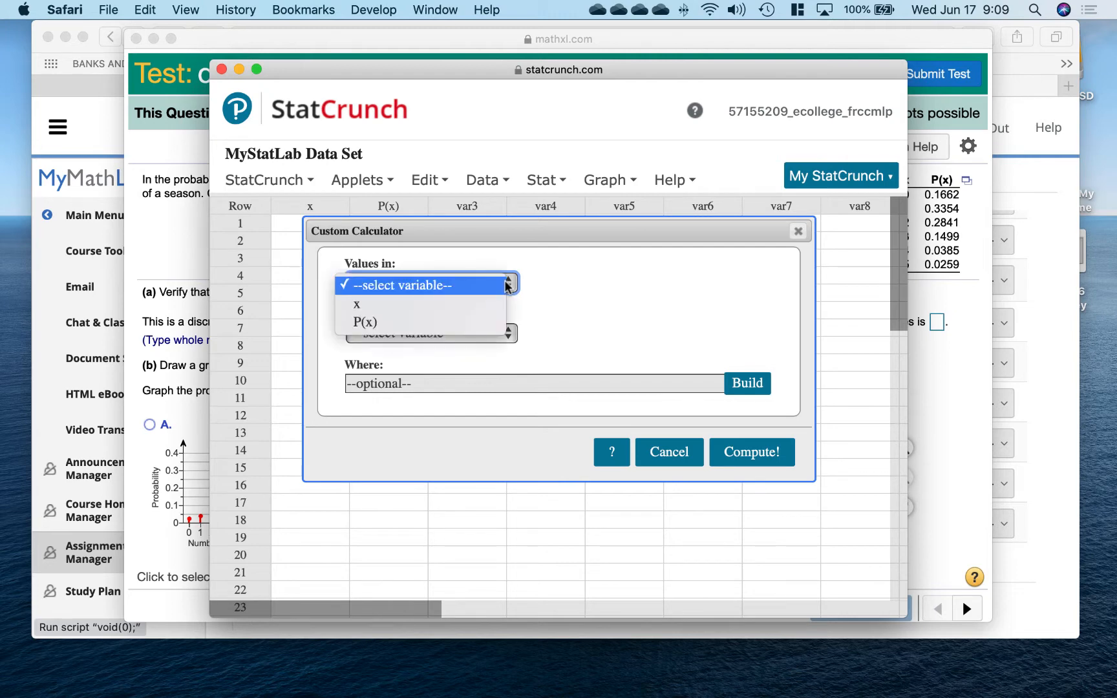
click(421, 305)
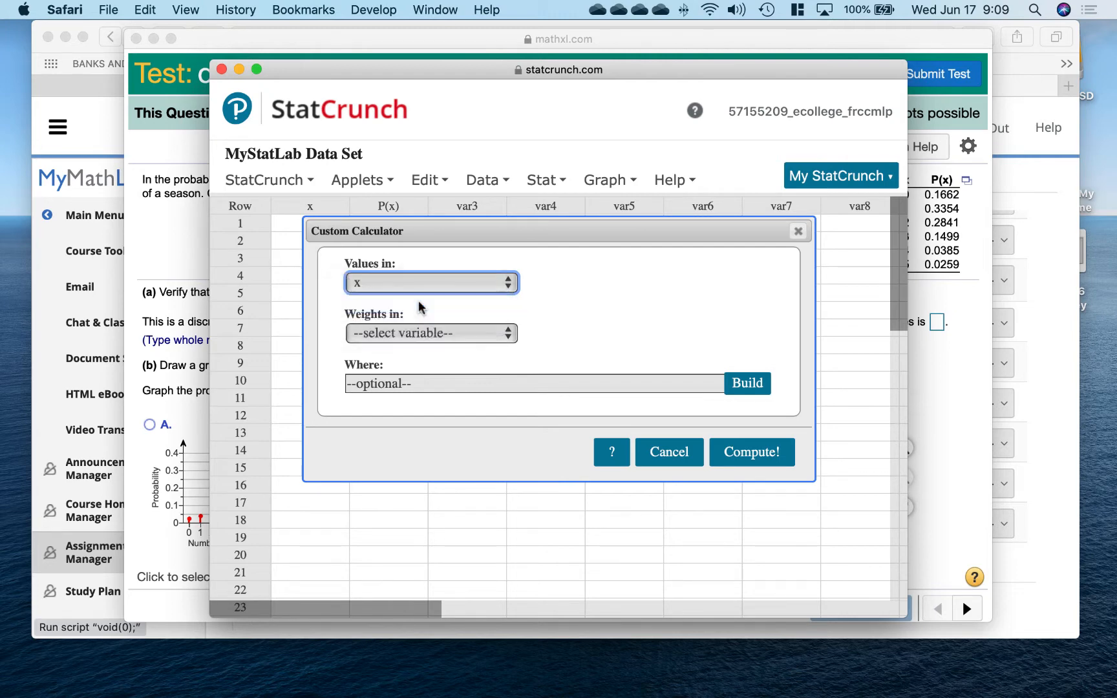
click(508, 334)
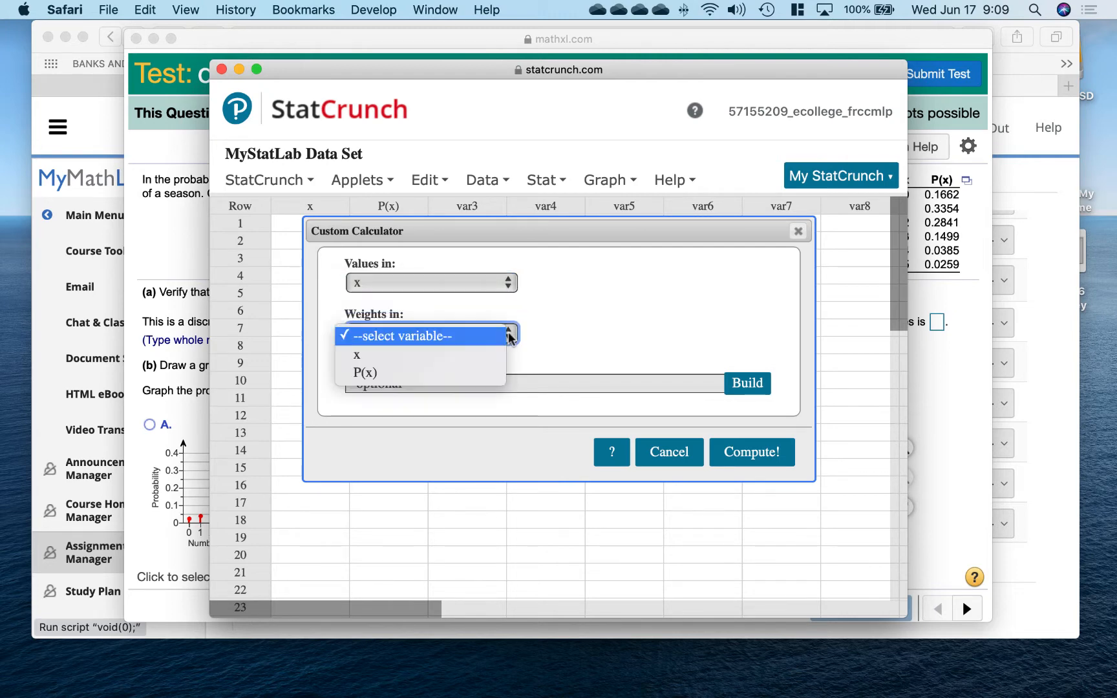
click(421, 374)
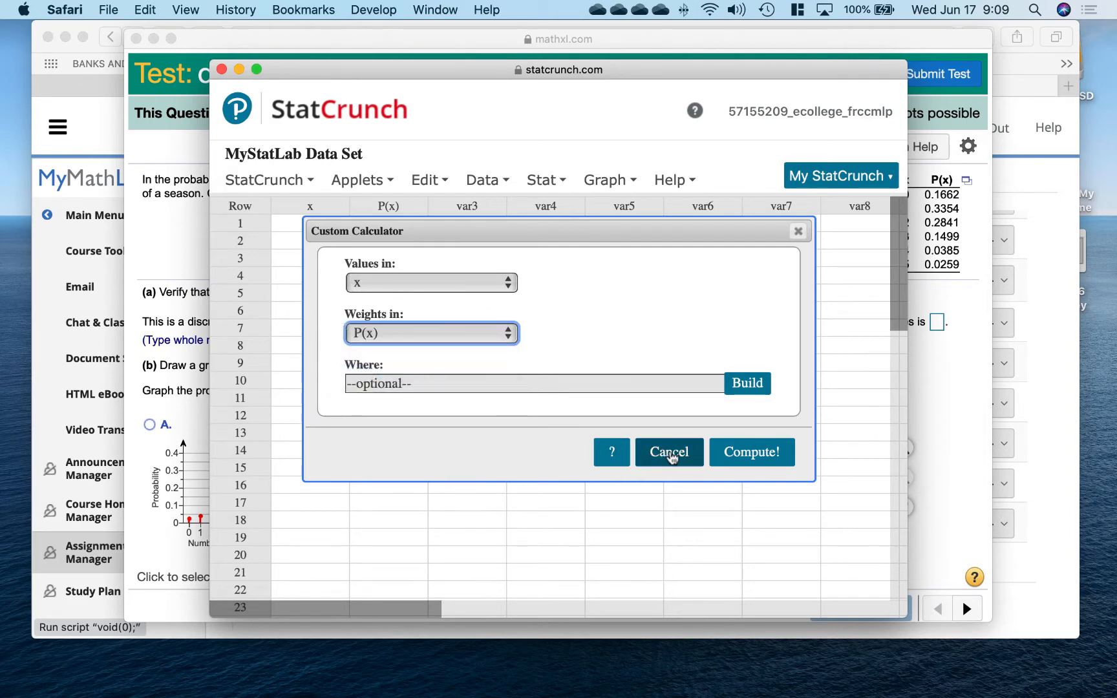
click(769, 462)
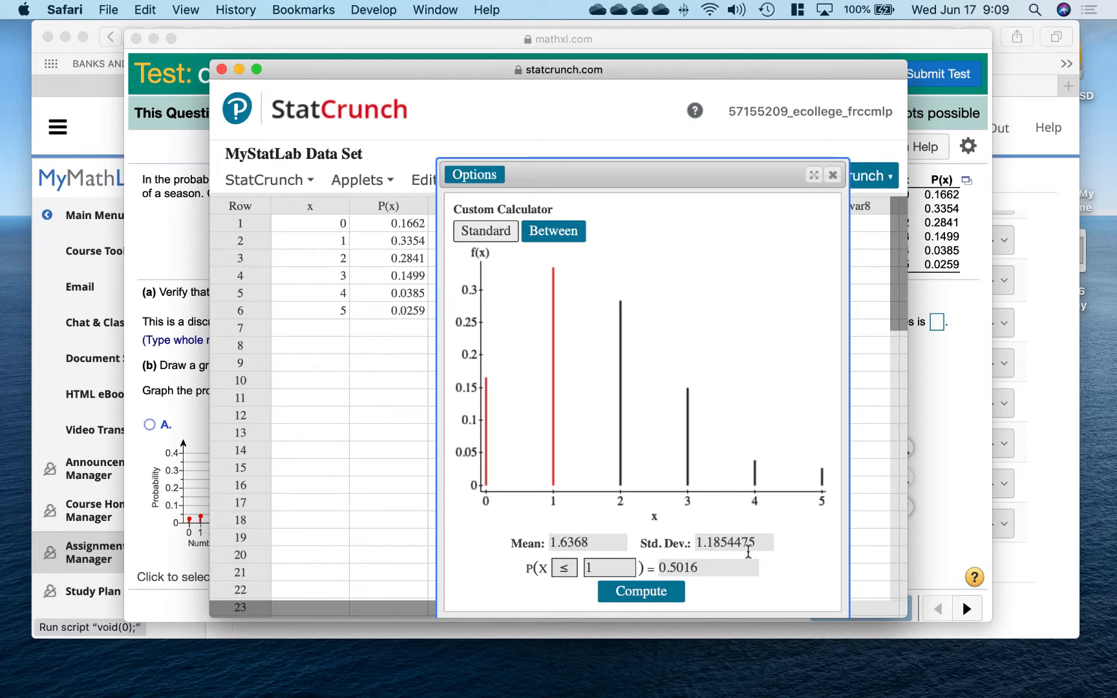
- Arrange the StatCrunch and test windows side by side, narrowing the test window to uncover the Custom Calculator
drag(378, 70, 636, 77)
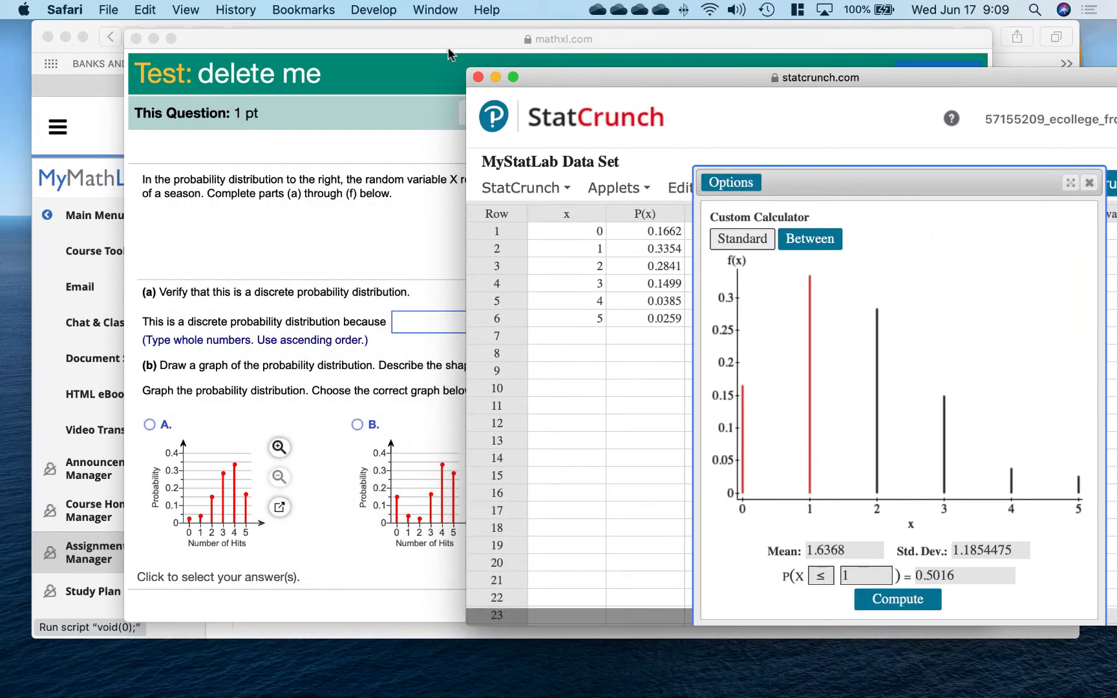
click(650, 52)
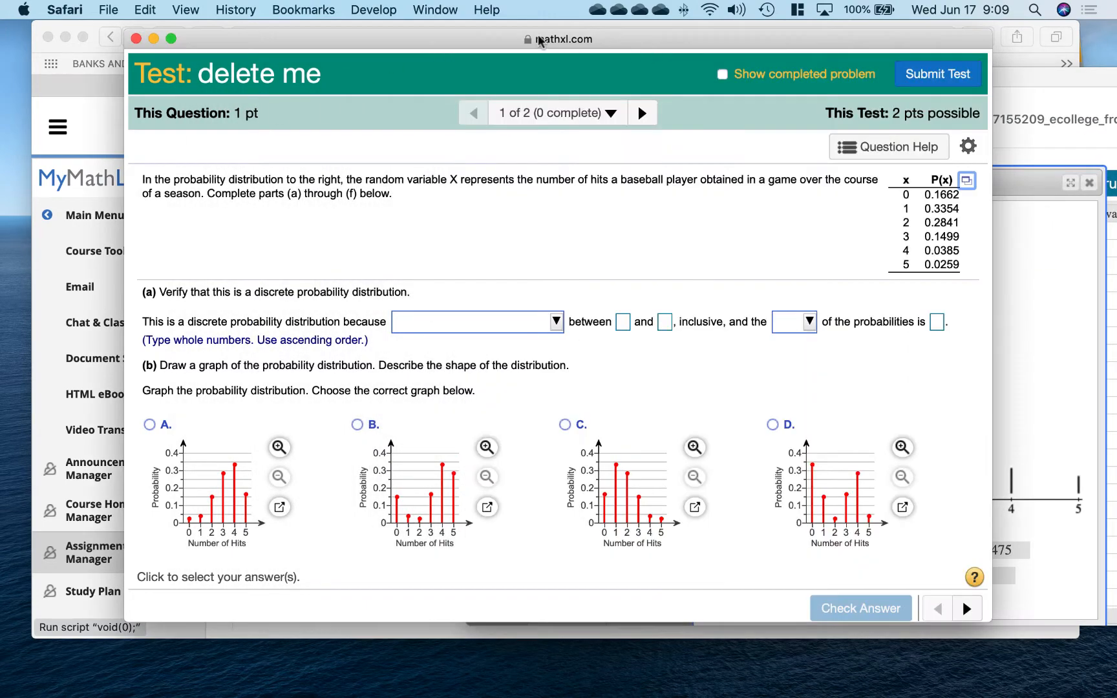
drag(690, 45, 600, 41)
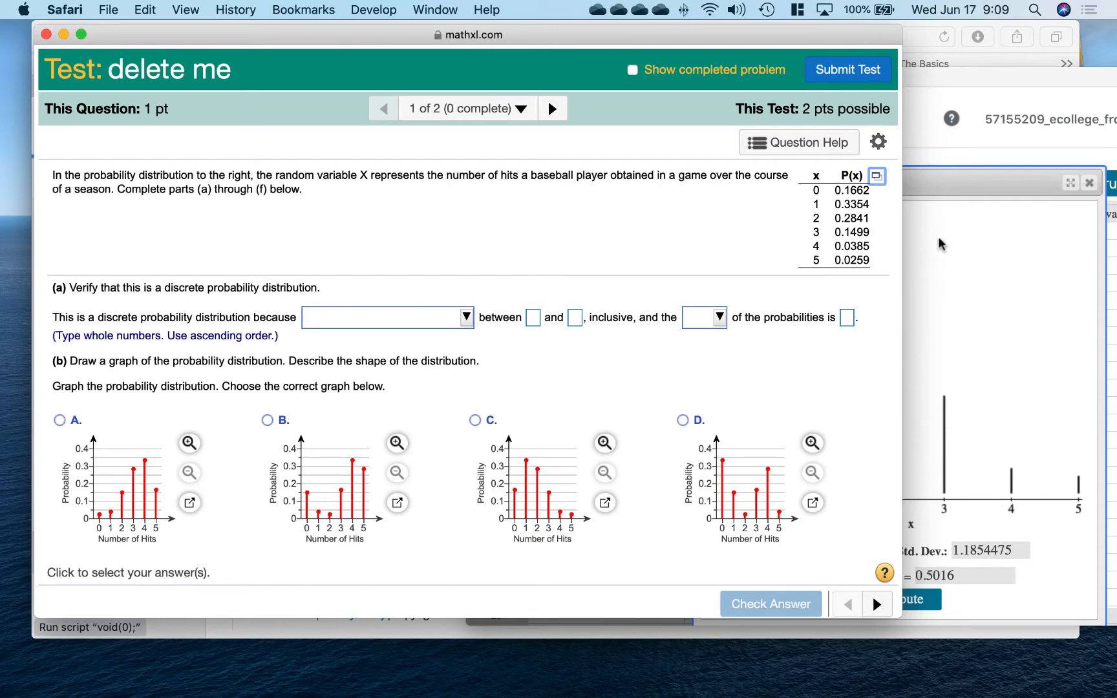
drag(902, 251, 693, 279)
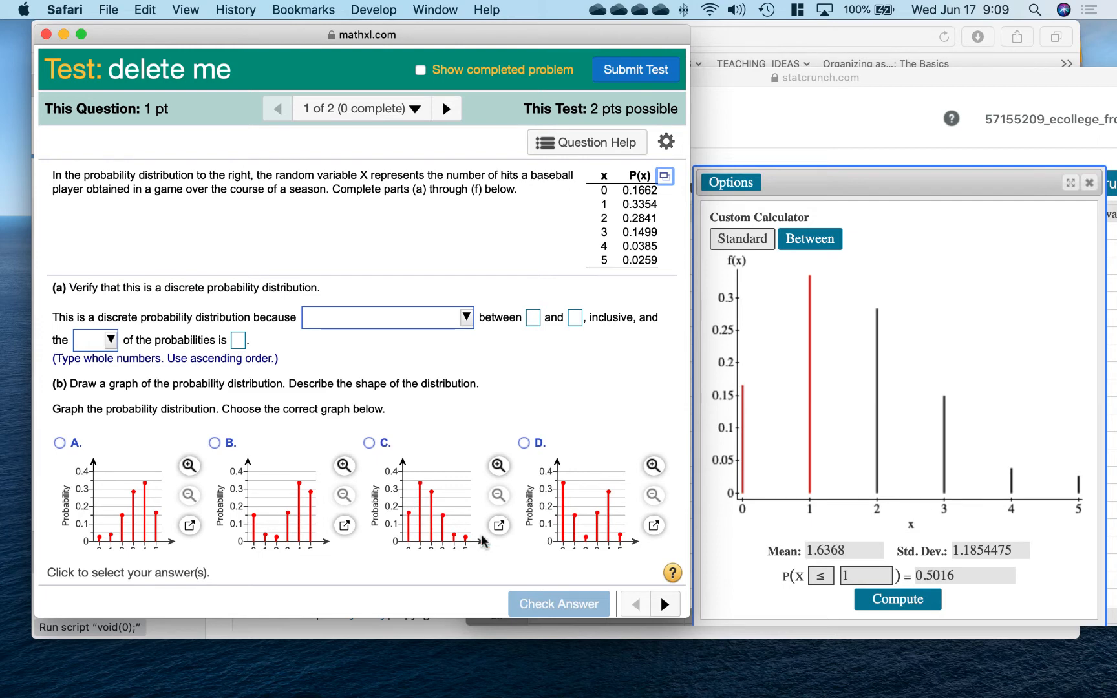
- Choose graph C in part (b) and enter 1.6368 as the mean number of hits in part (c)
click(369, 443)
scroll(529, 383, down, 5)
scroll(529, 383, down, 4)
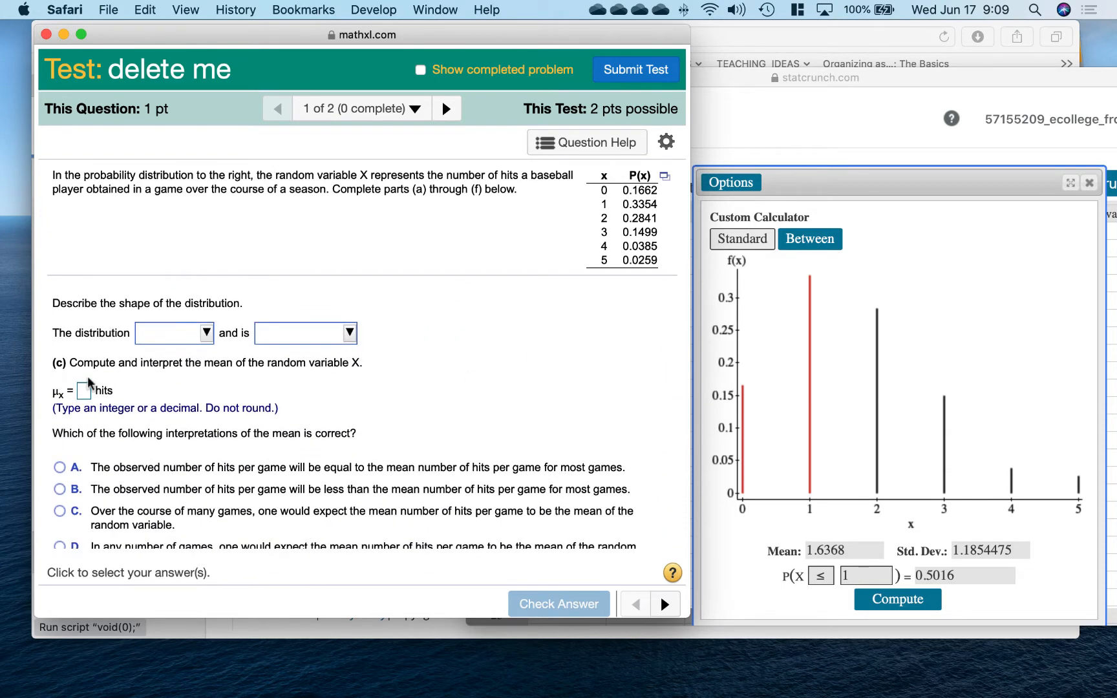
click(85, 391)
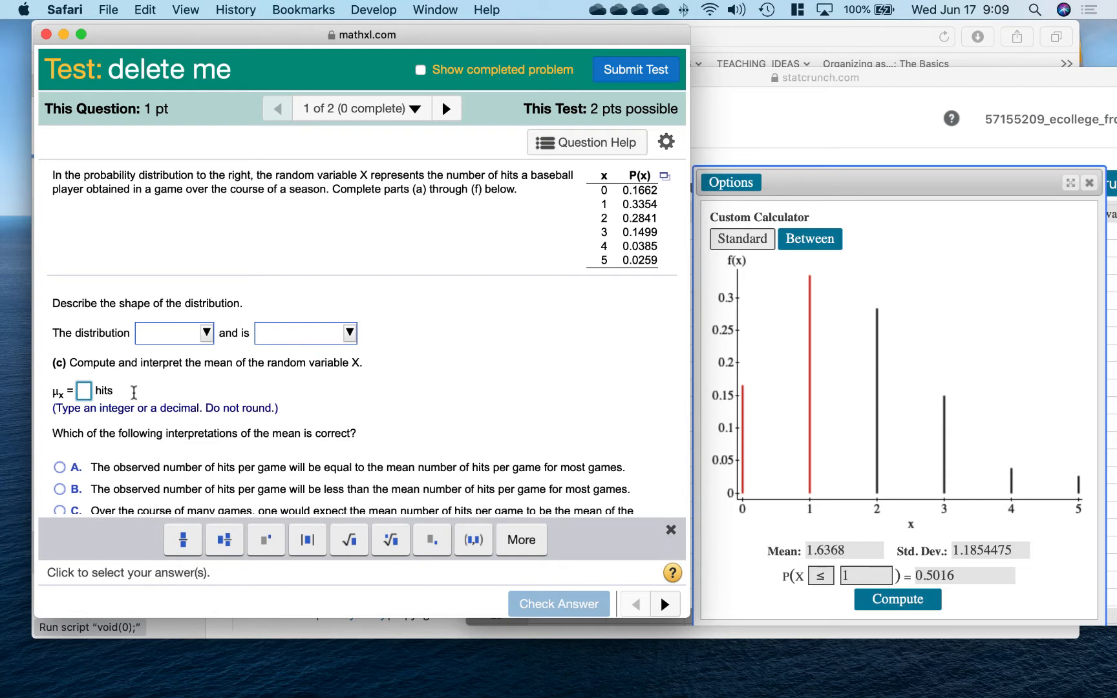
right_click(88, 393)
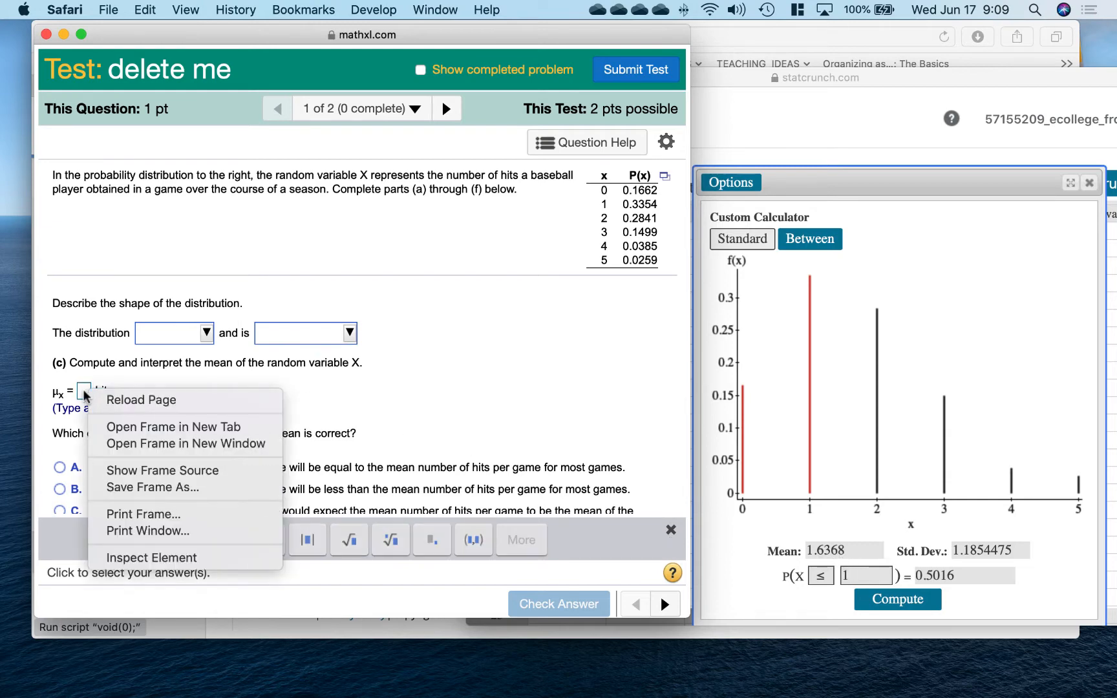
click(84, 393)
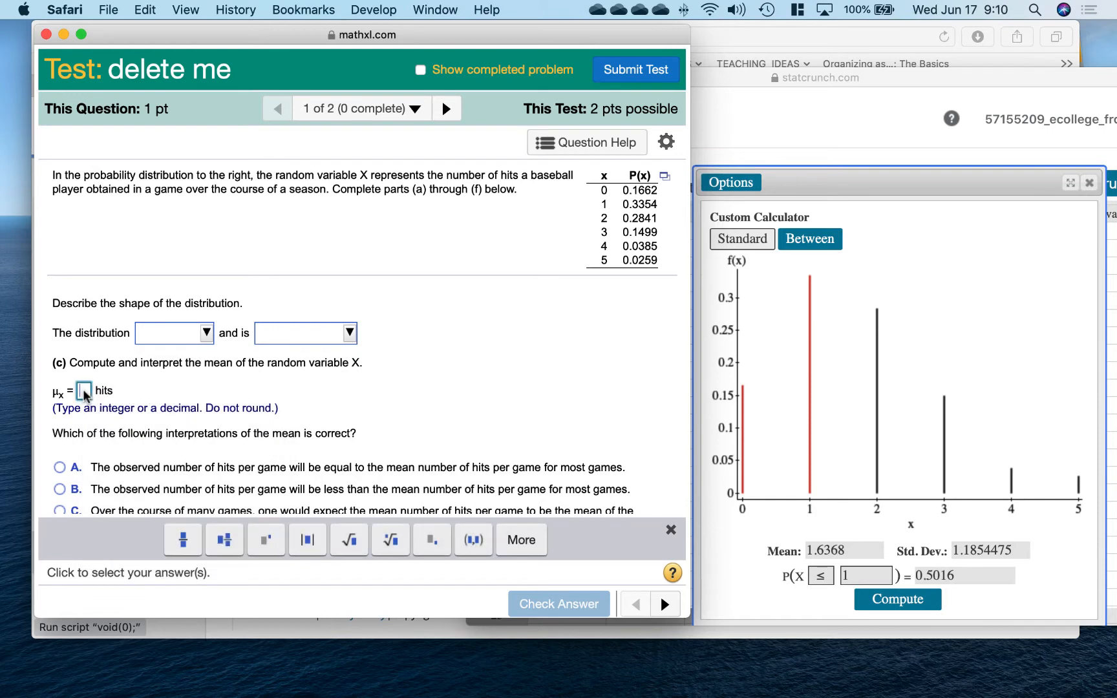
text(1.6368)
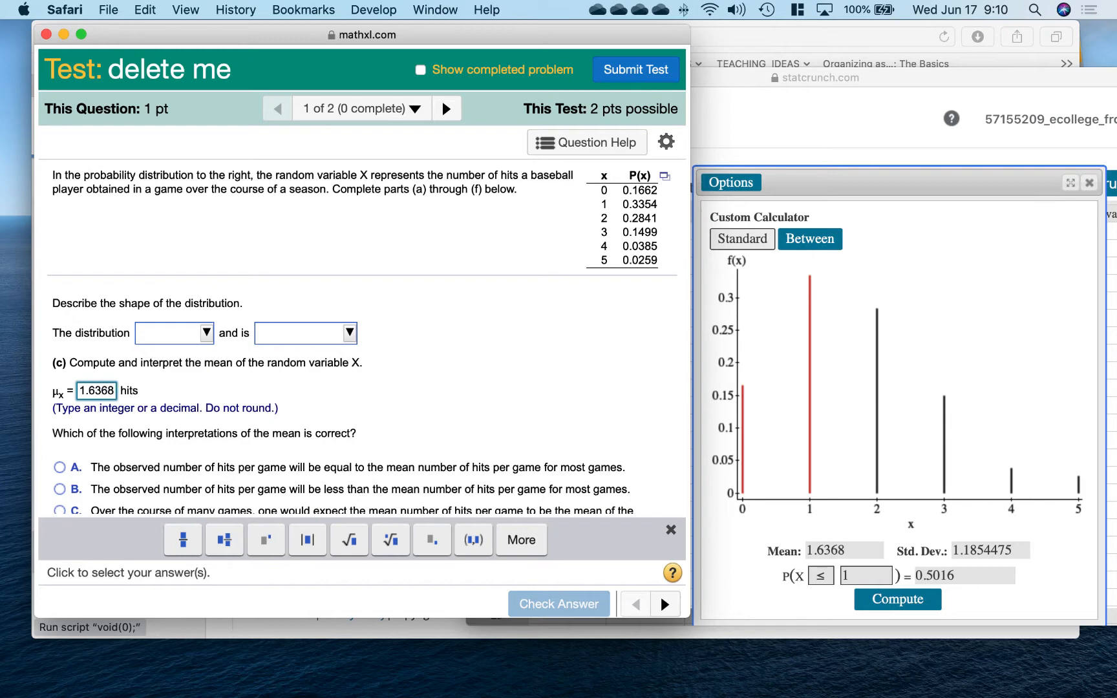
key(Tab)
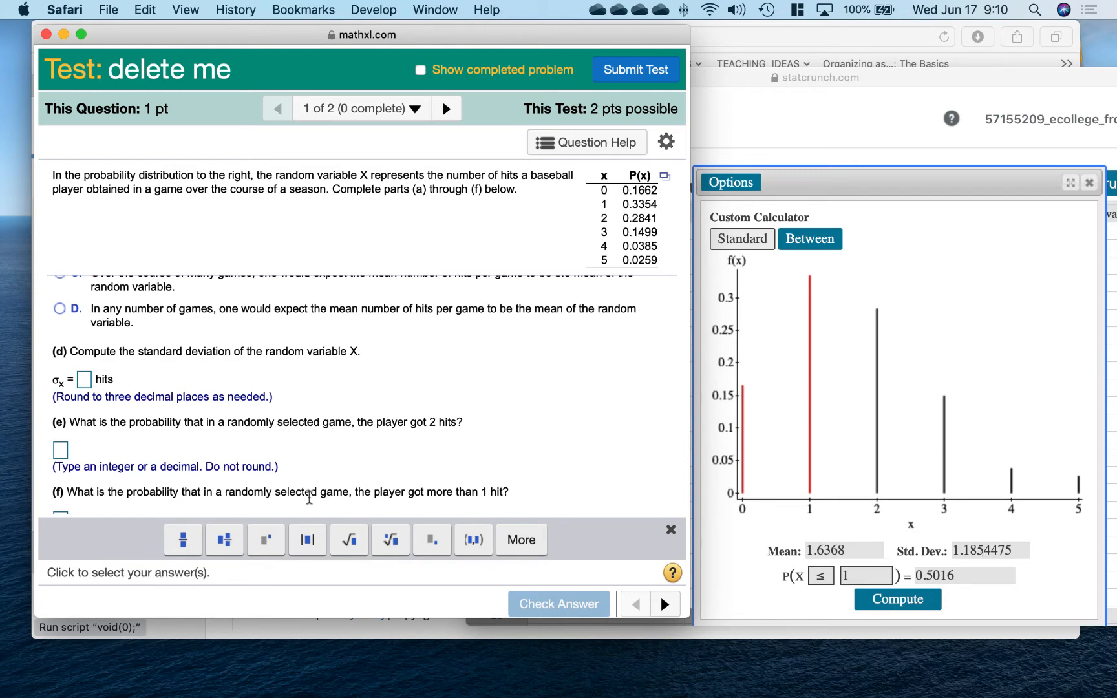
- Enter 1.185 as the standard deviation in part (d) and try to check the answer
click(84, 383)
text(1.185)
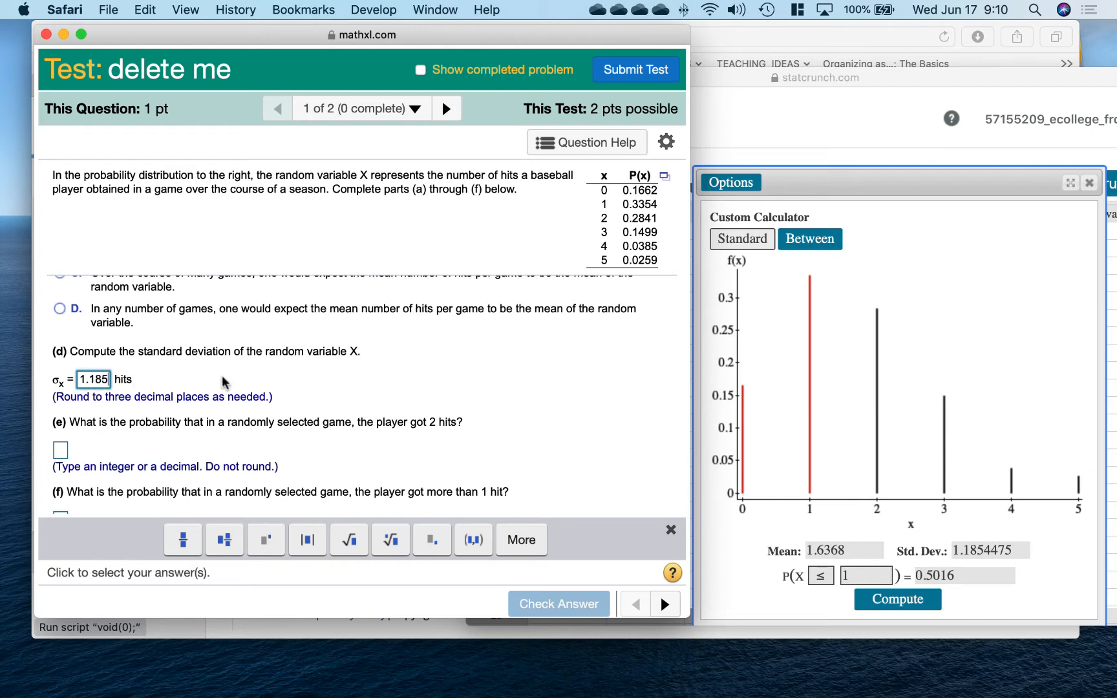
scroll(240, 414, down, 2)
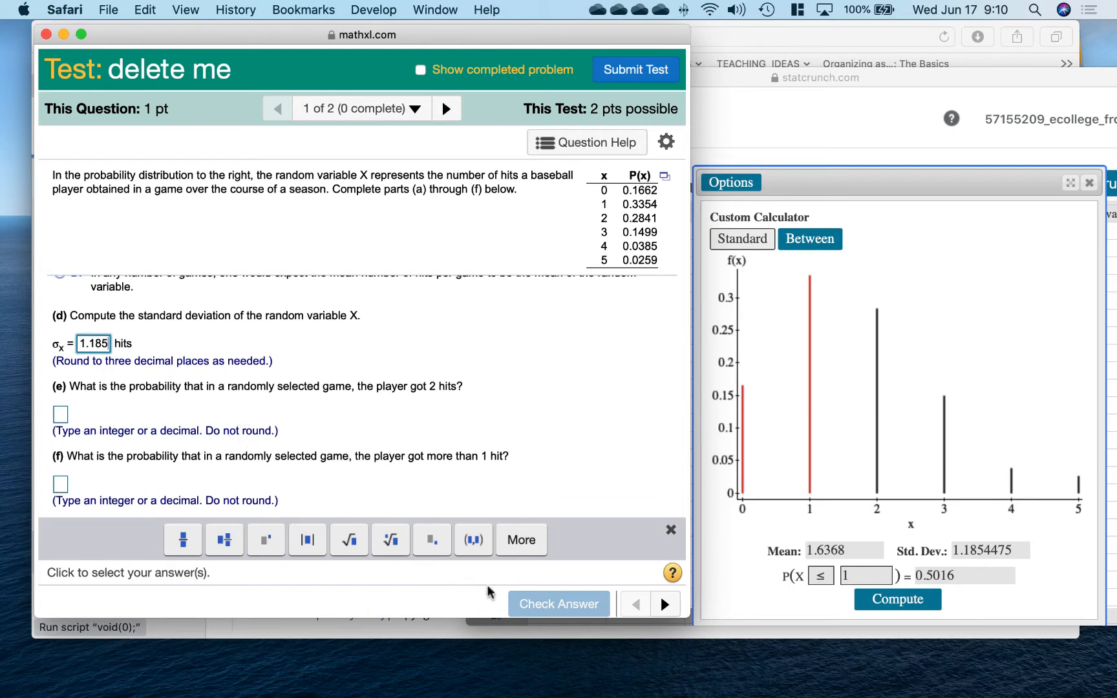
click(562, 608)
scroll(577, 506, down, 1)
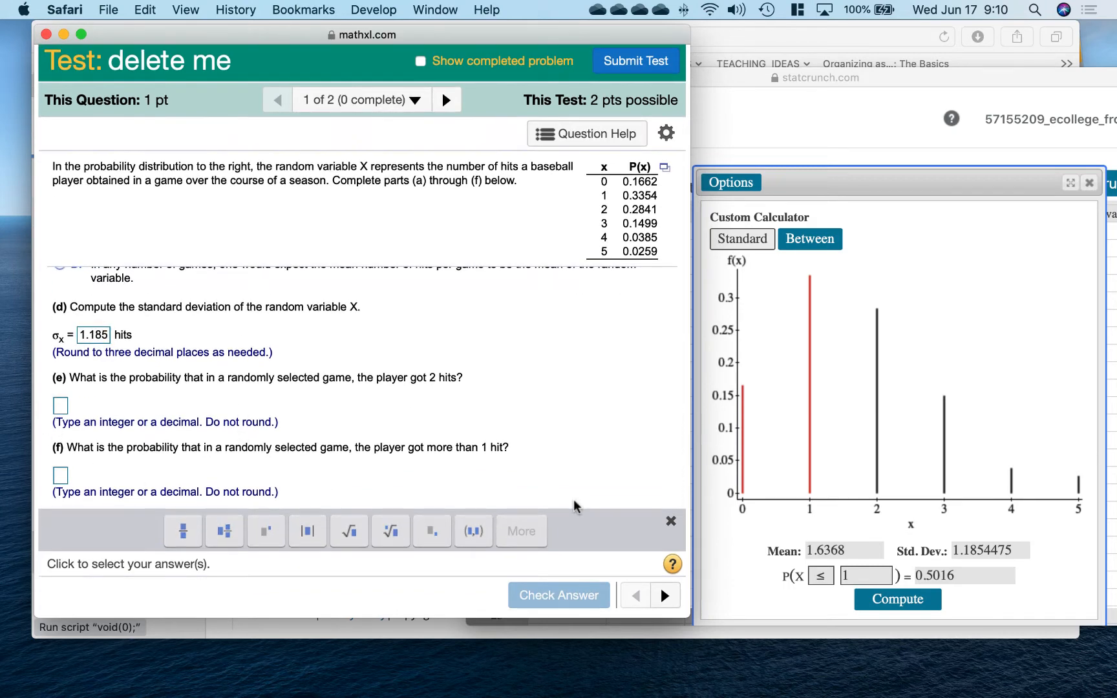
- Close the StatCrunch window and go to question 2, agreeing to leave question 1 incomplete
scroll(574, 506, up, 10)
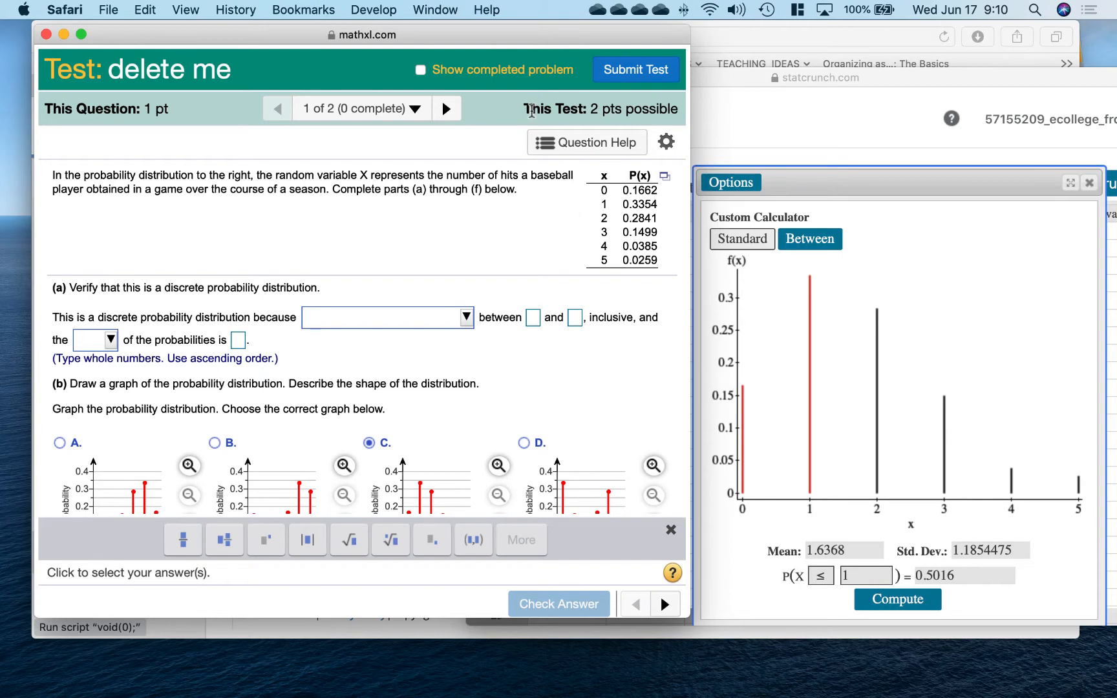
click(959, 270)
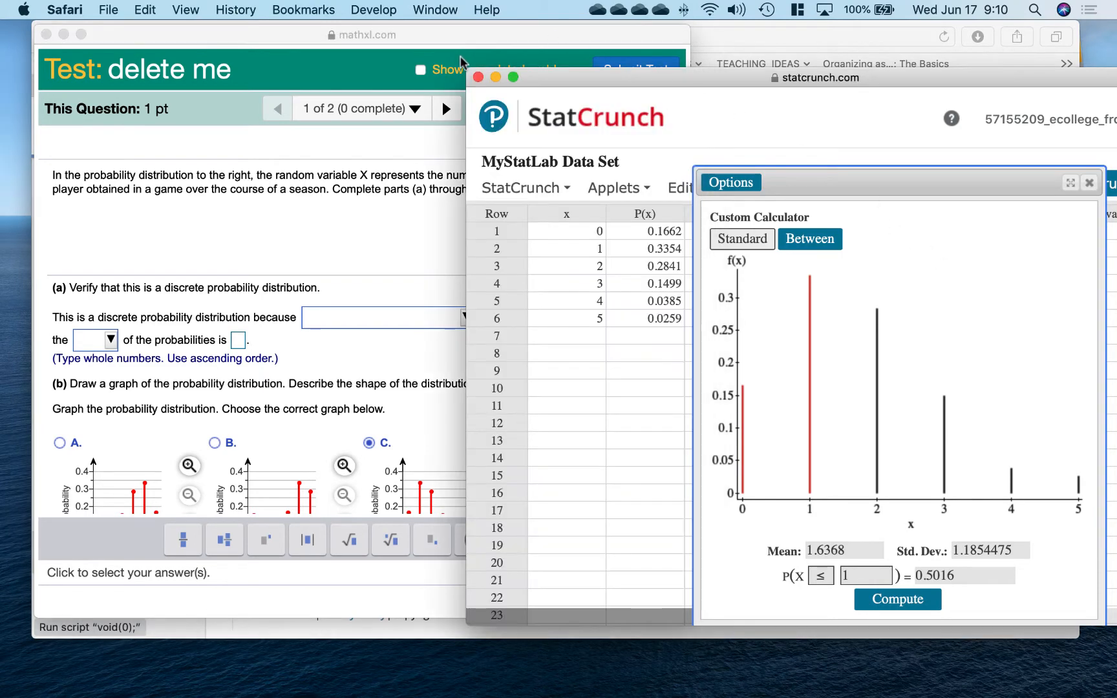
click(478, 78)
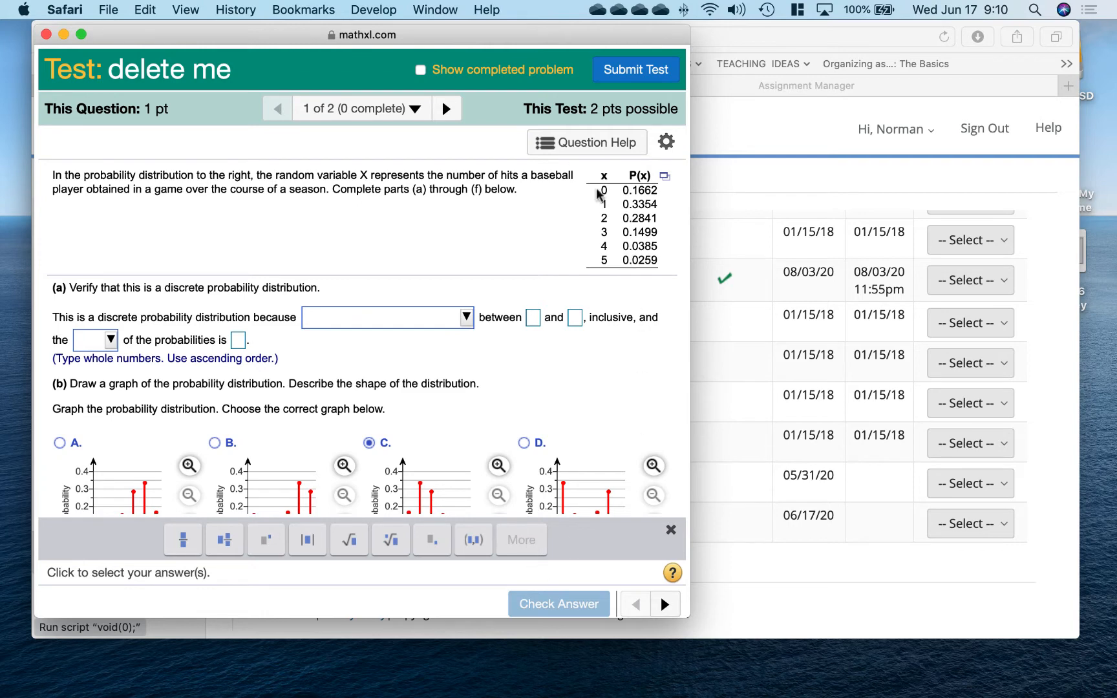
click(445, 108)
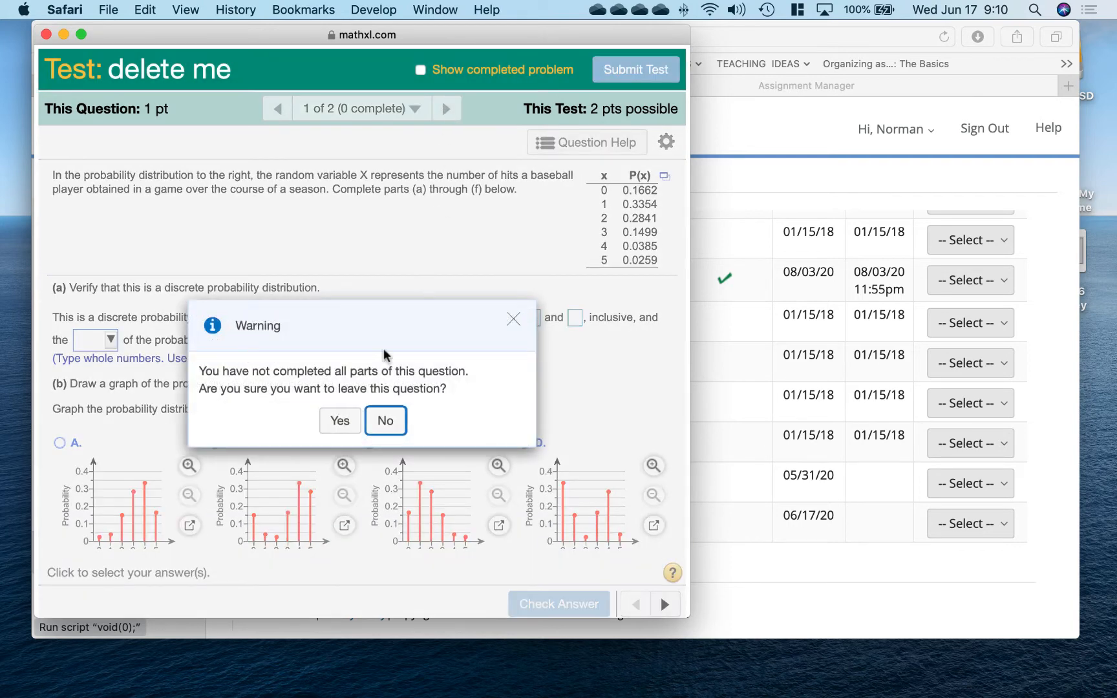
click(339, 421)
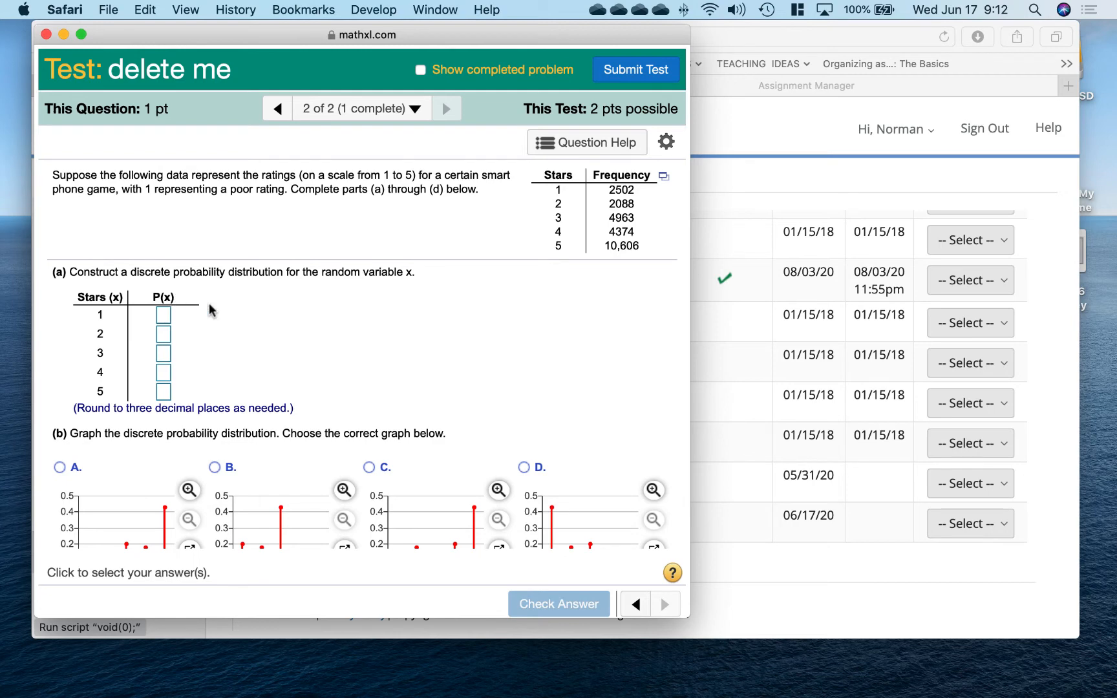
- Fill in the part (a) probabilities for 1 to 5 stars as .102, .085, .202, .178 and .432
click(163, 316)
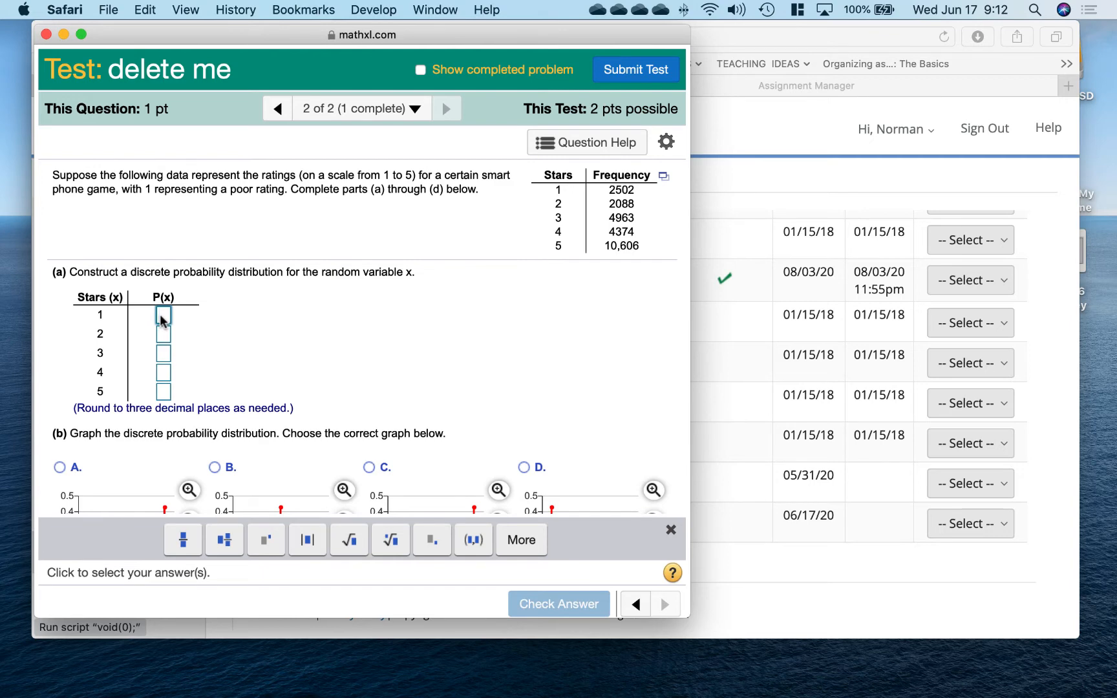
text(.102)
click(163, 335)
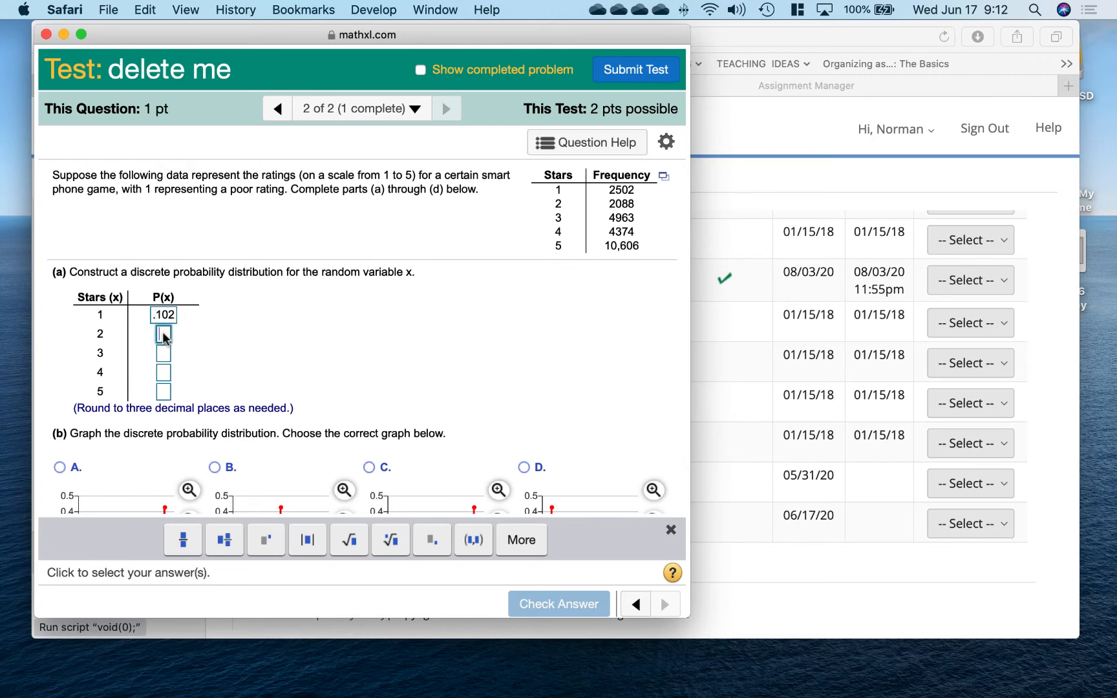
text(.085)
click(163, 357)
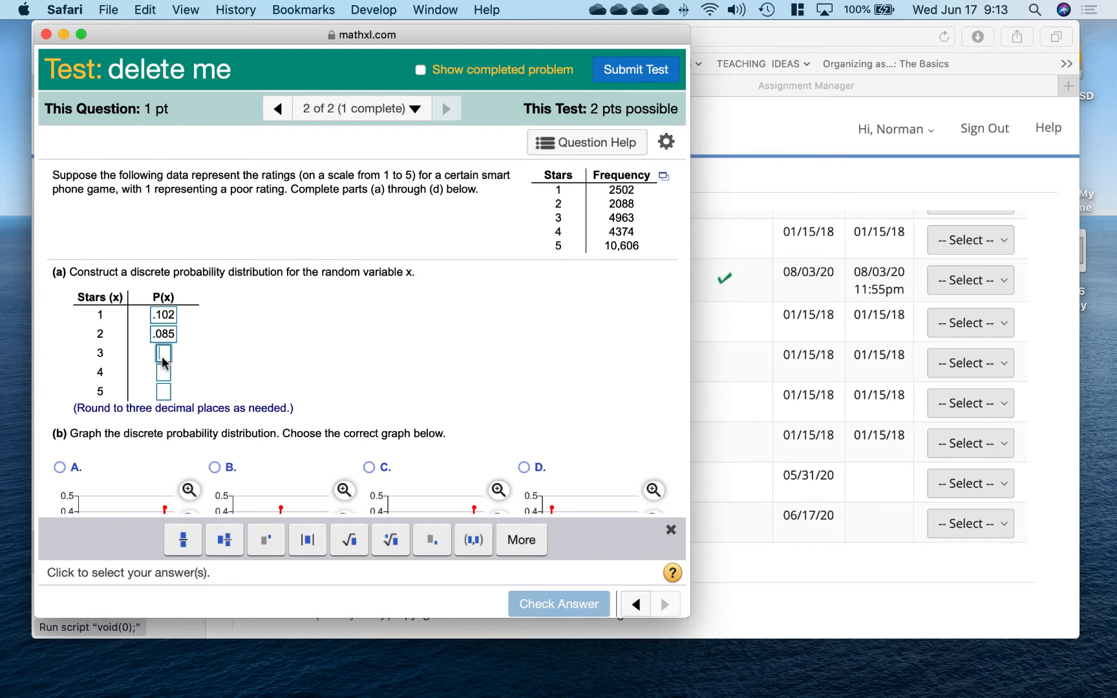
text(.202)
click(167, 374)
text(.1)
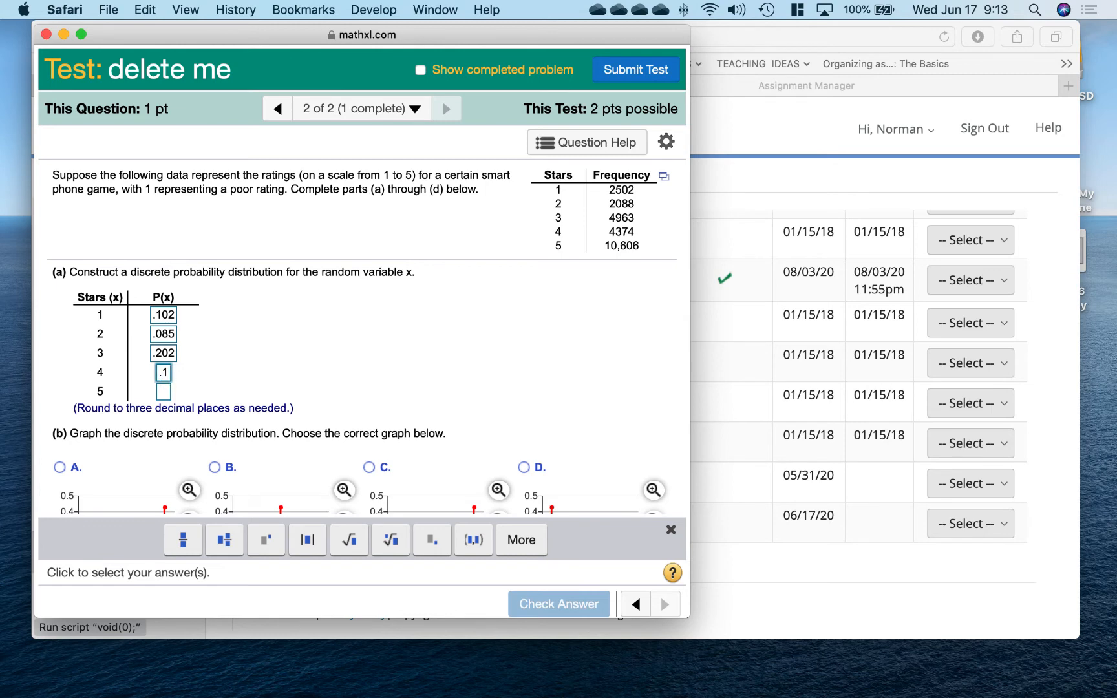
text(78)
click(162, 394)
text(.432)
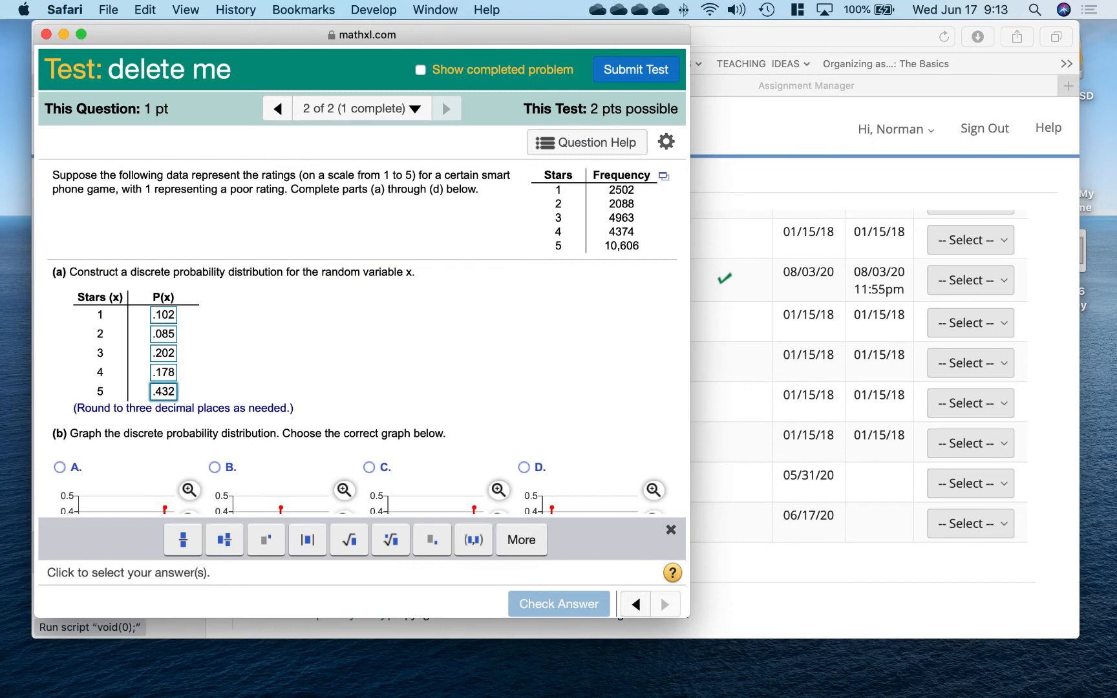
- Look over parts (b) to (d) and open the question's Stars and Frequency table in StatCrunch
scroll(404, 348, down, 8)
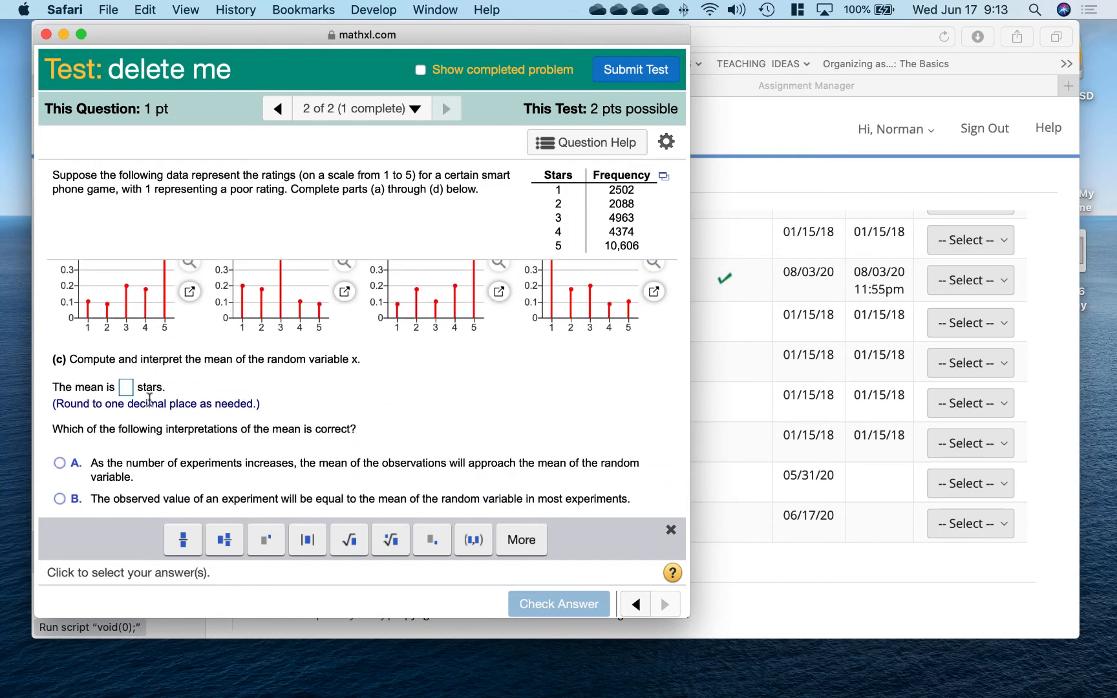
scroll(357, 441, down, 2)
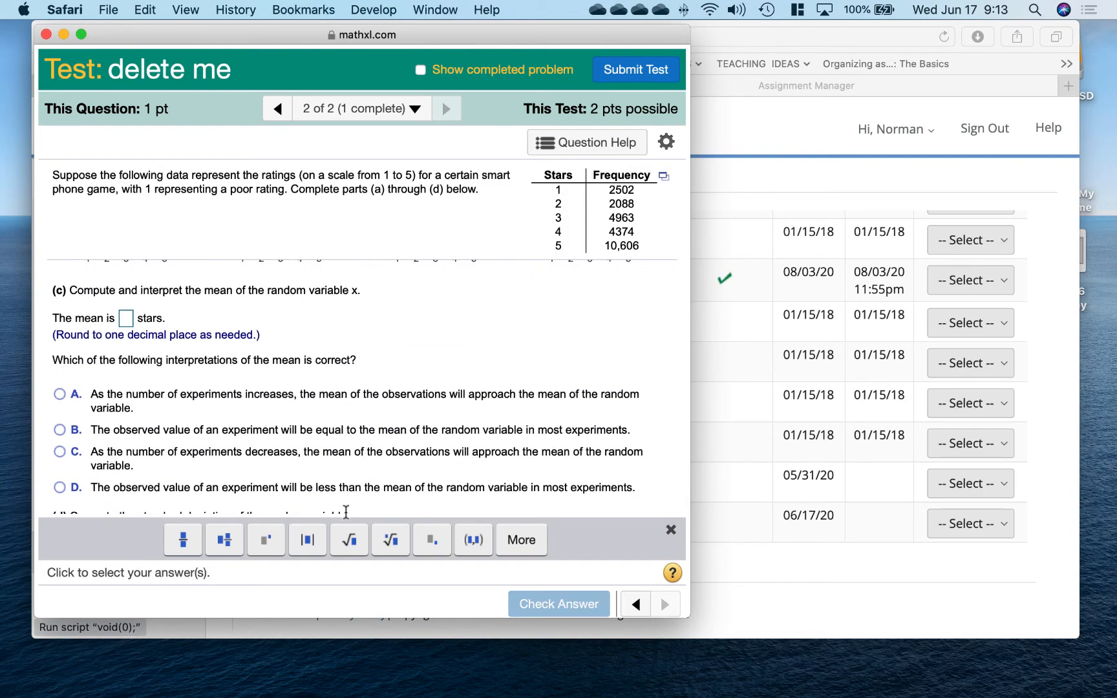
scroll(374, 446, down, 2)
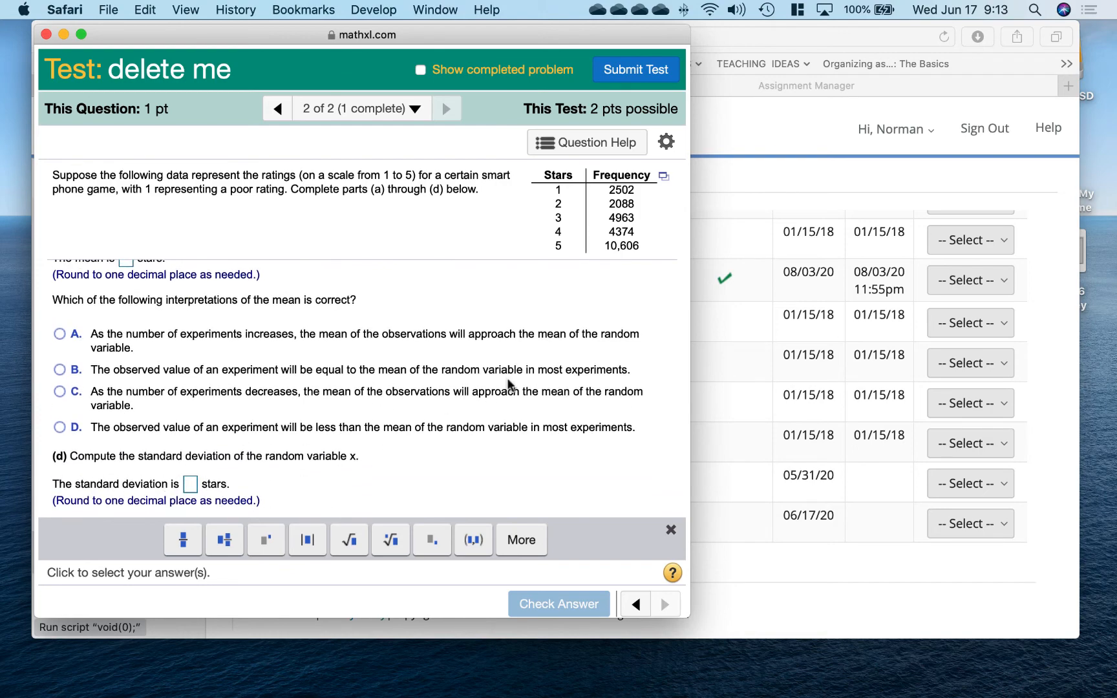
scroll(507, 384, up, 3)
scroll(508, 386, up, 4)
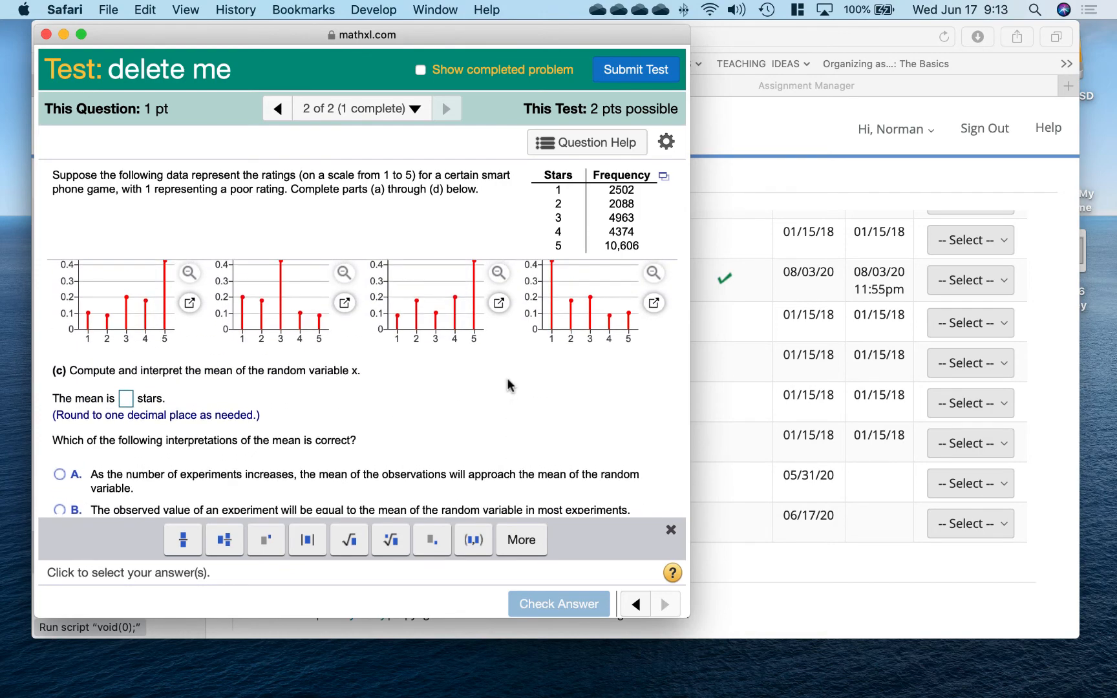
scroll(508, 383, down, 1)
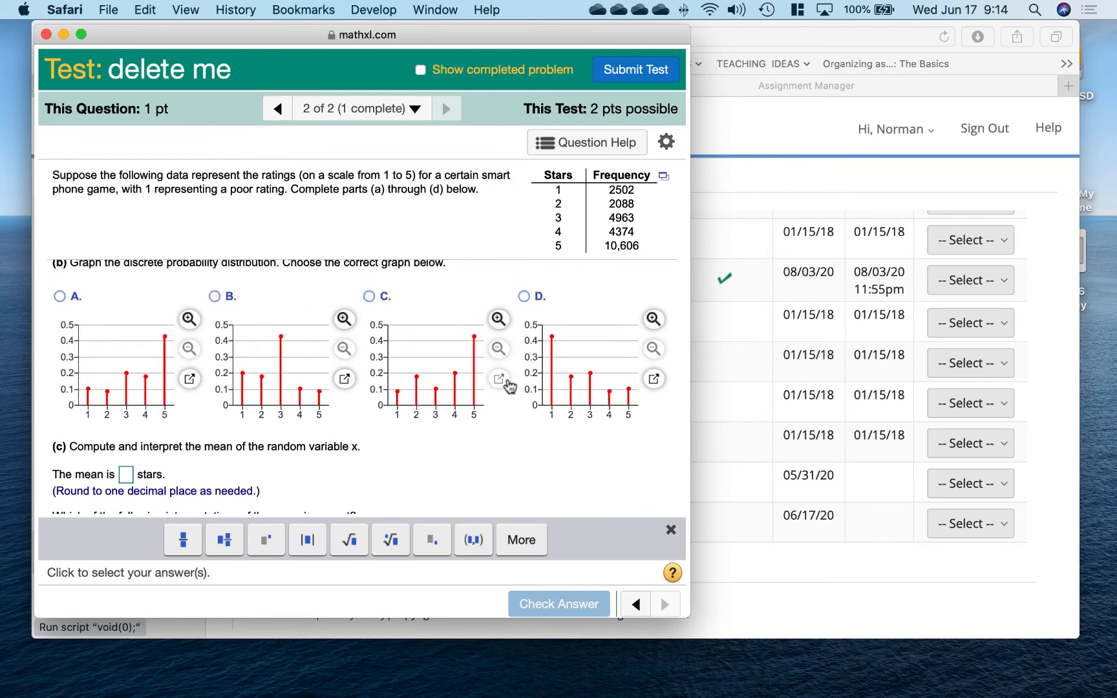
scroll(508, 385, up, 5)
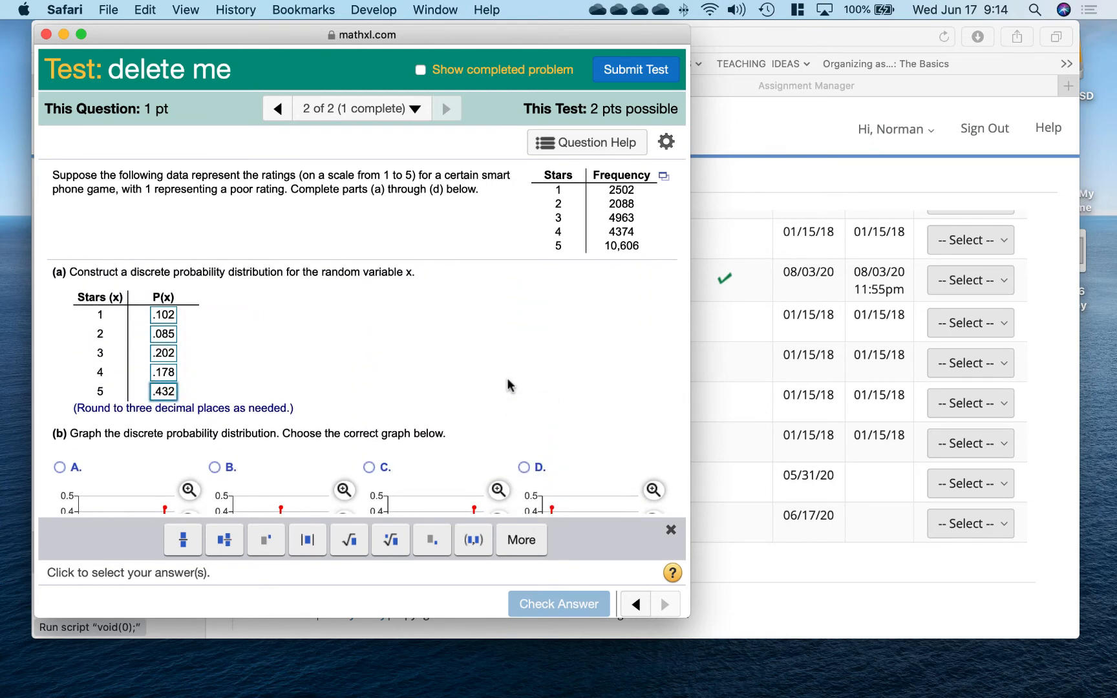
click(664, 179)
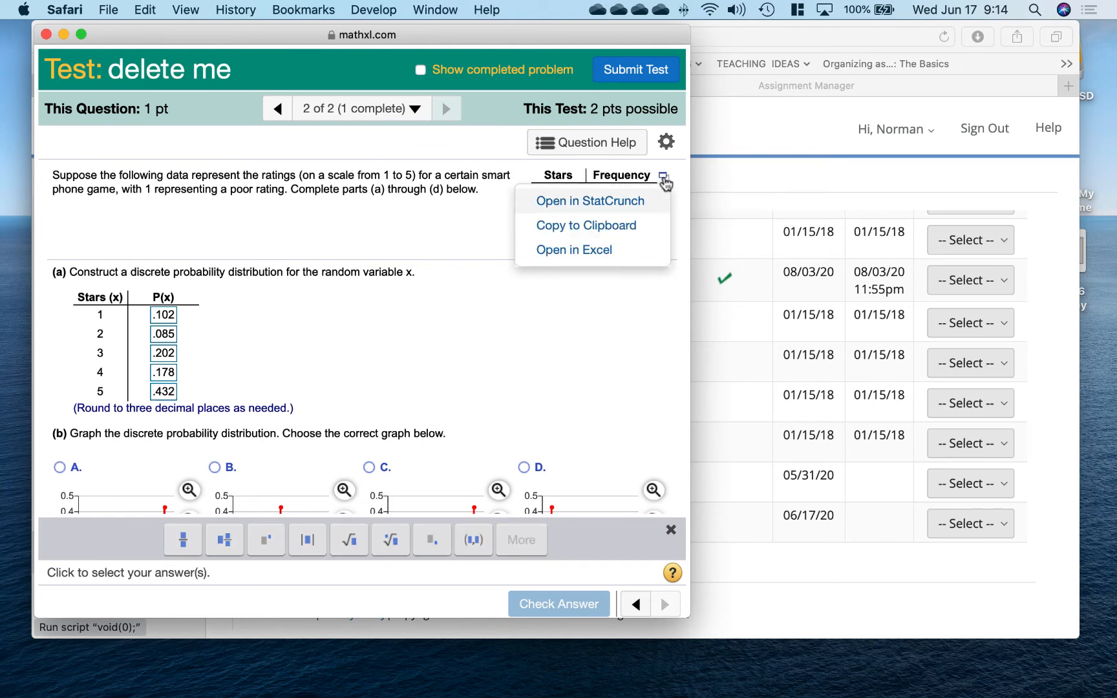
click(598, 201)
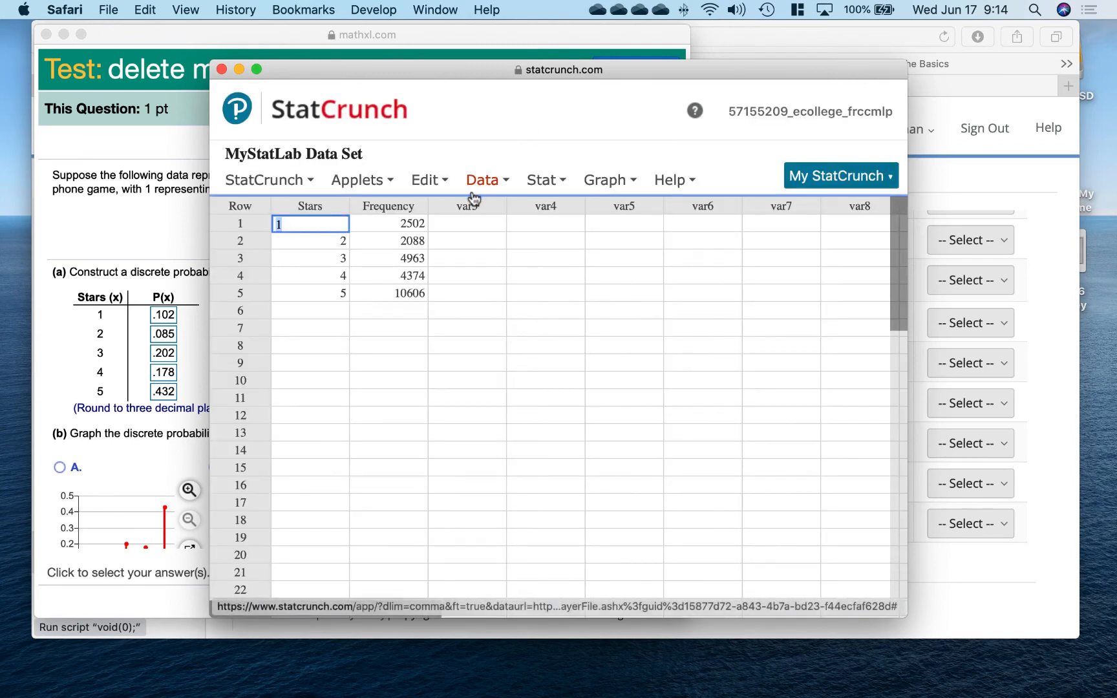
- Name the first empty column of the StatCrunch data set P(X)
click(470, 207)
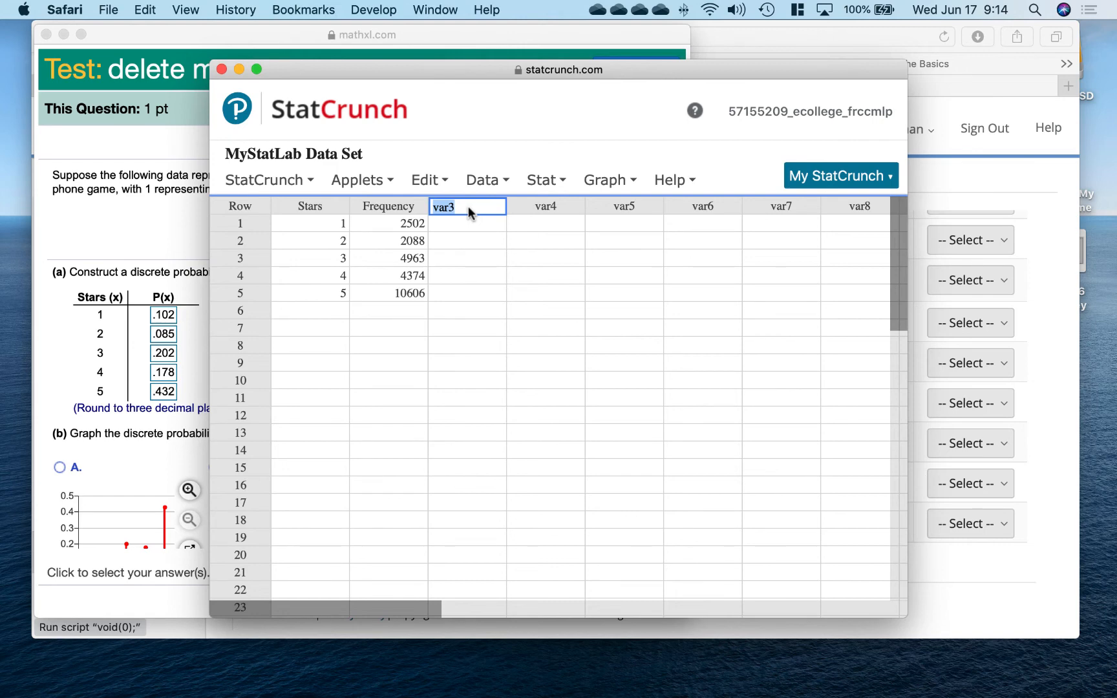
text(P(X))
key(Return)
- Enter the probabilities .102, .085, .202, .178 and .432 in rows 1 to 5 of the P(X) column
text(.)
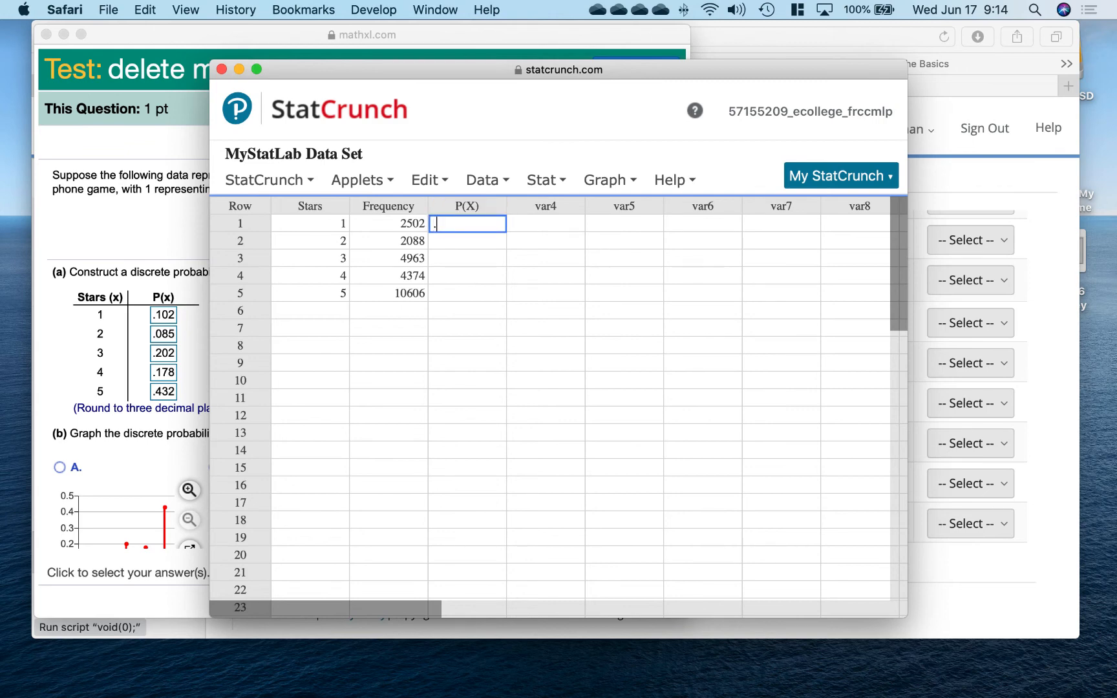
text(102)
key(Return)
text(.08)
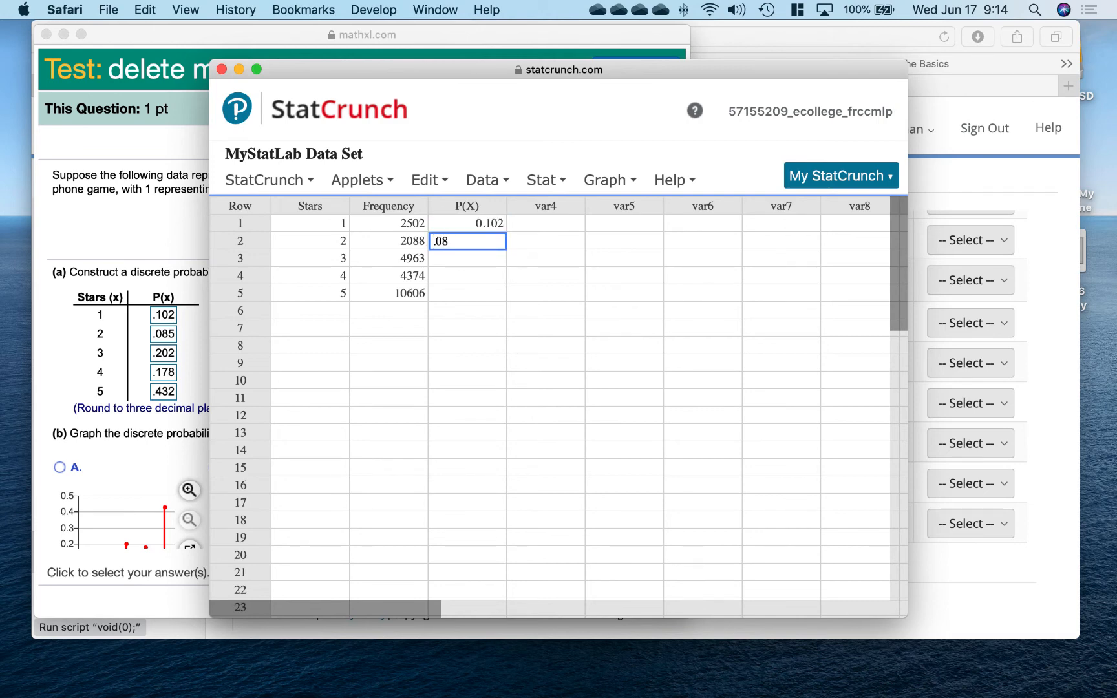
text(5)
key(Return)
text(.)
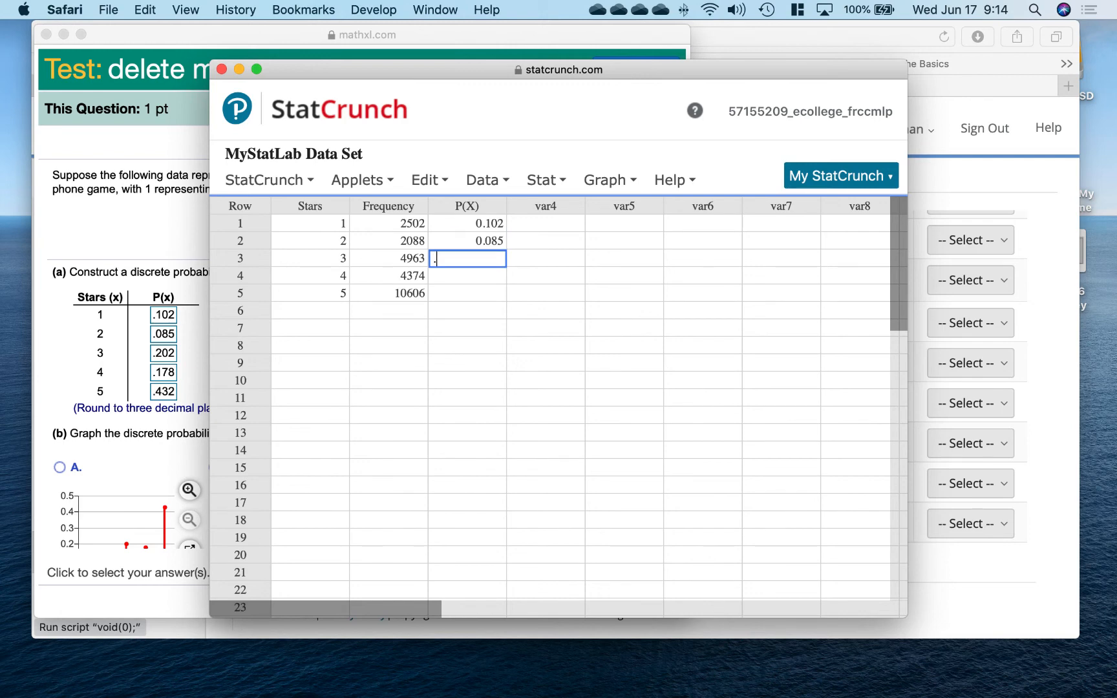
text(202)
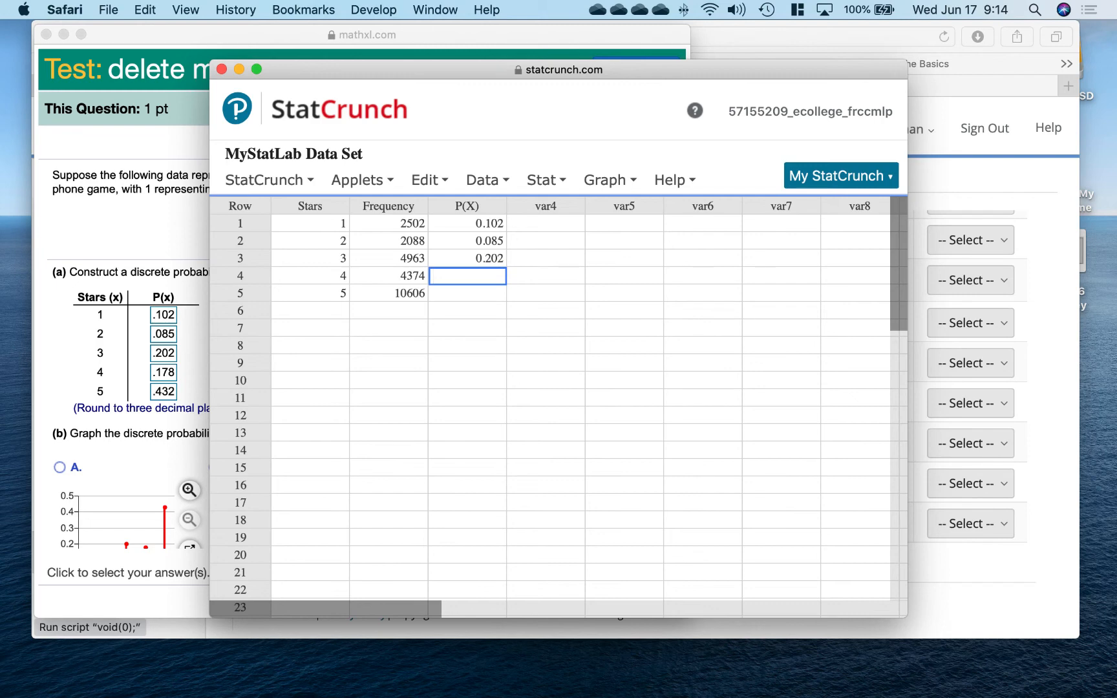
text(.178)
key(Return)
text(.)
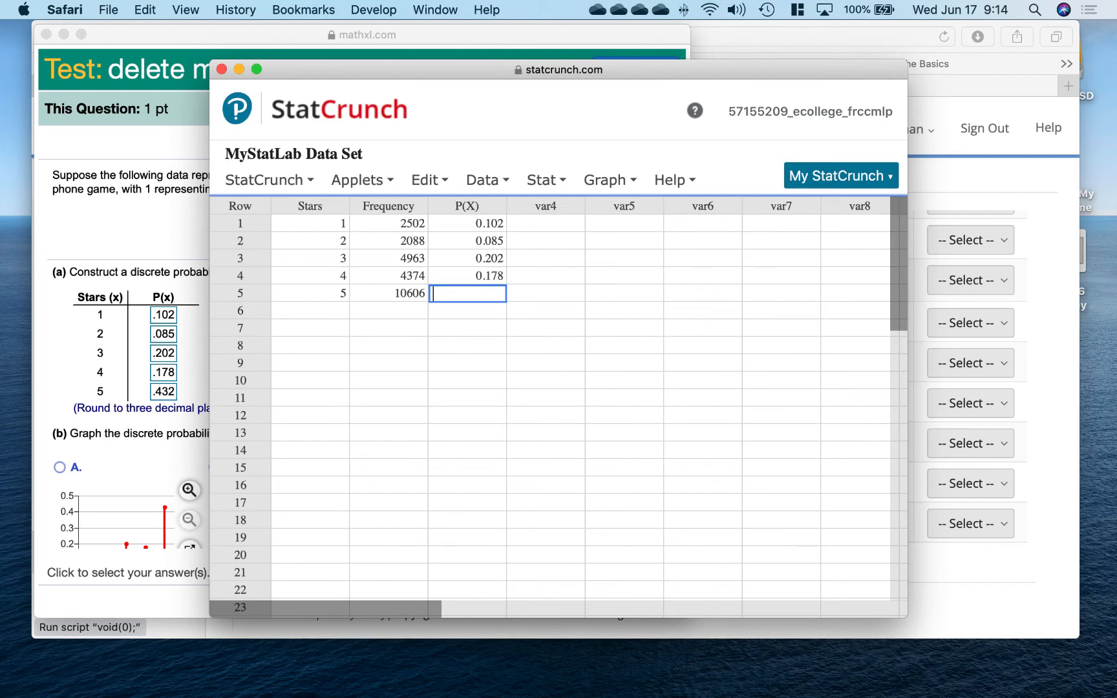
text(432)
key(Return)
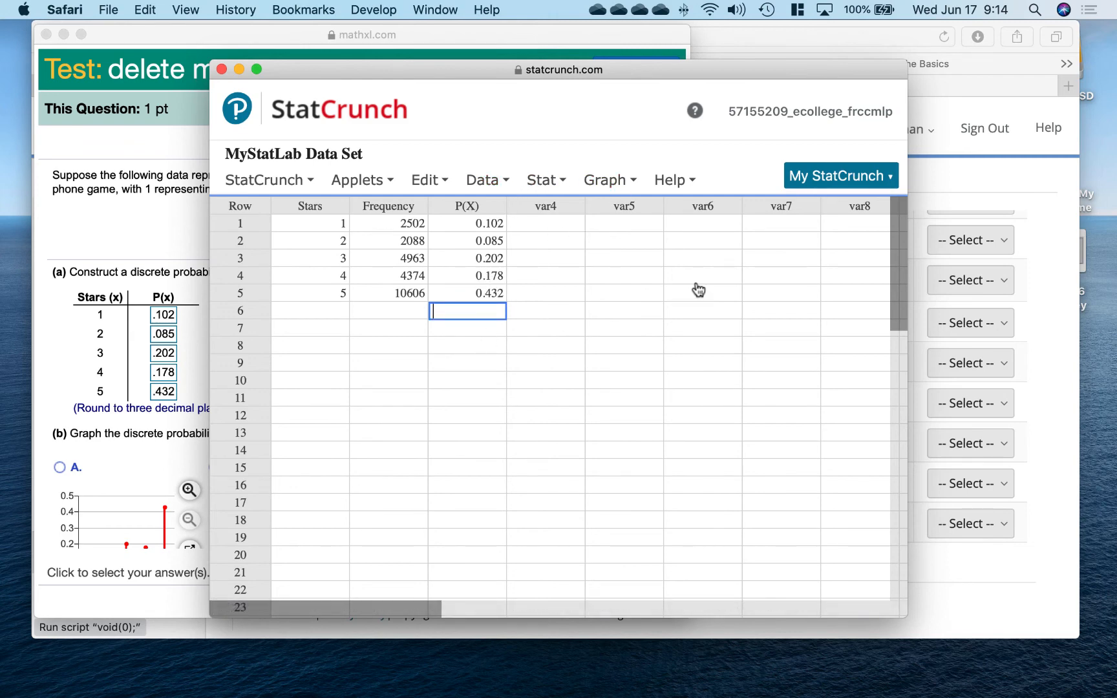
- Compute a Custom Calculator distribution with values in Stars and weights in P(X)
click(536, 182)
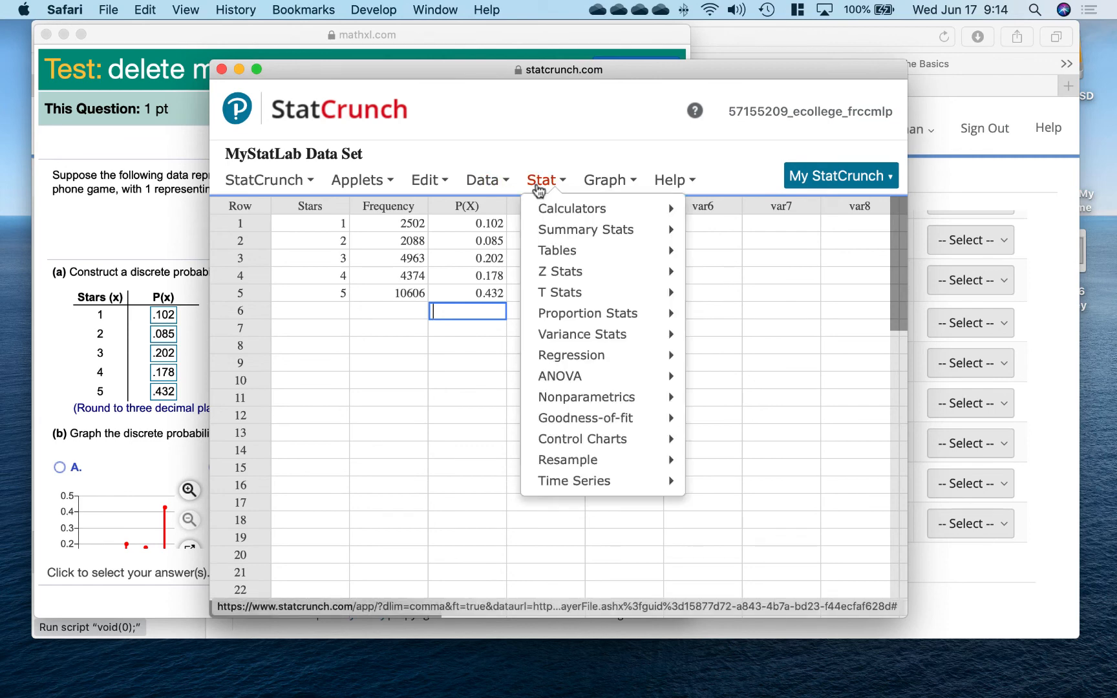
mouse_move(560, 214)
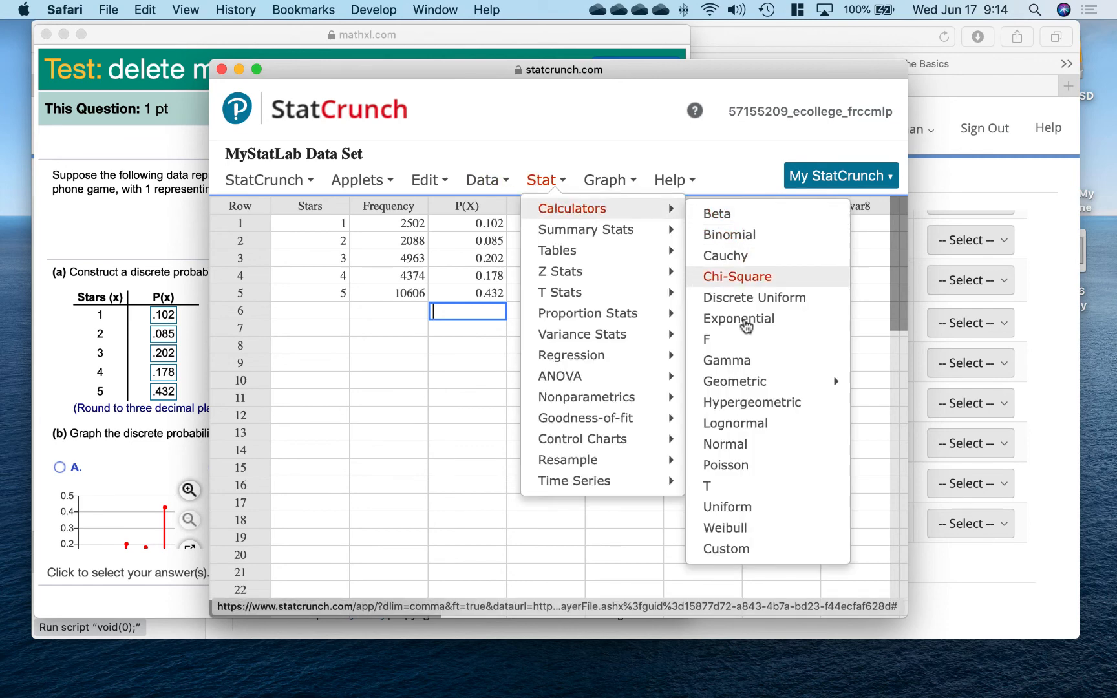
click(726, 549)
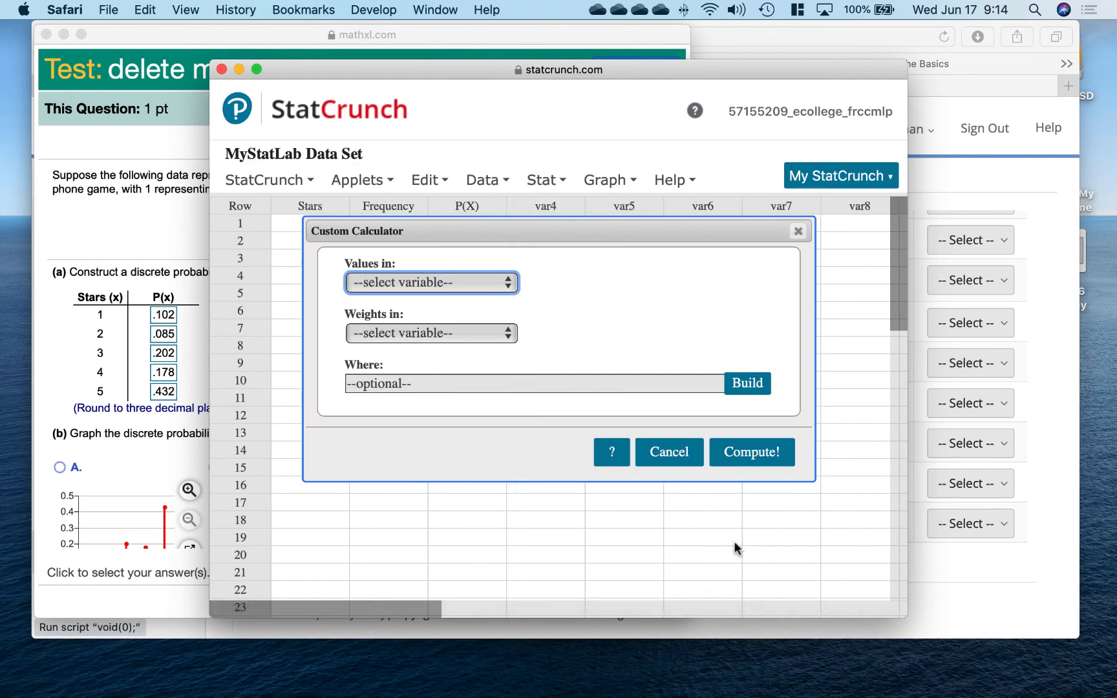
click(508, 282)
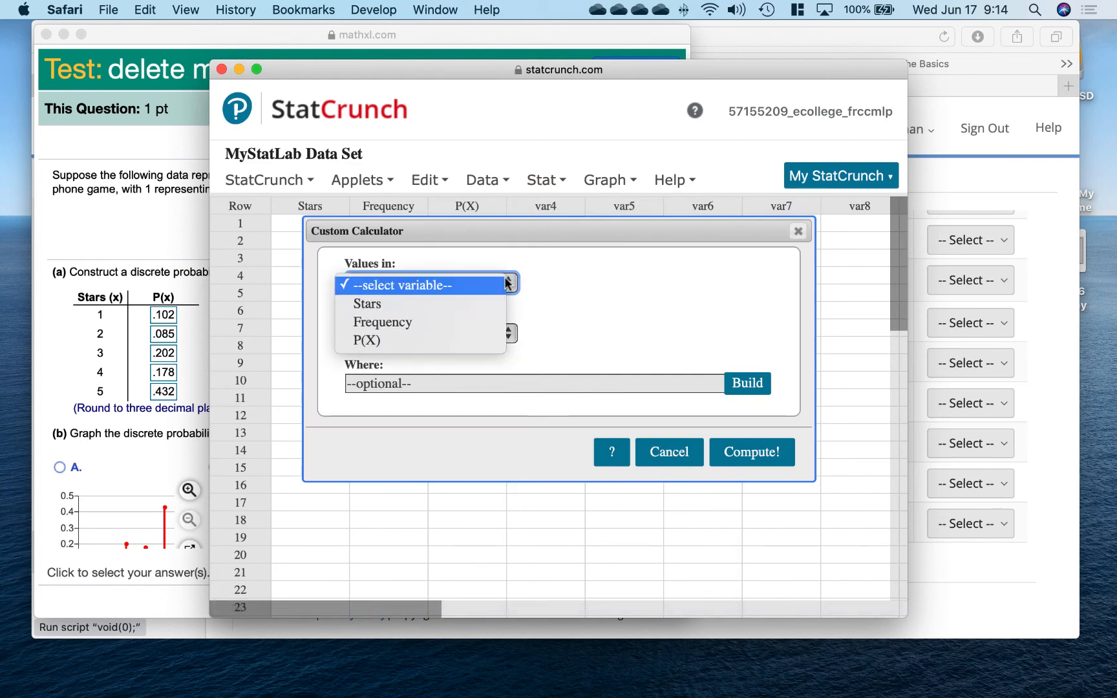
click(442, 303)
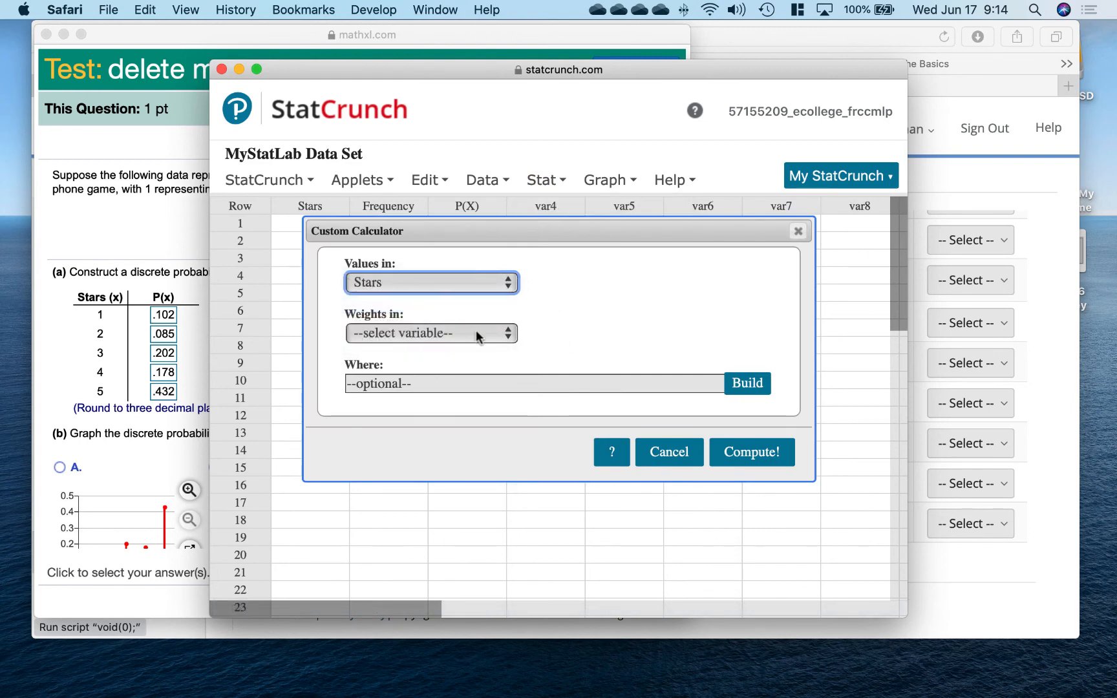
click(507, 335)
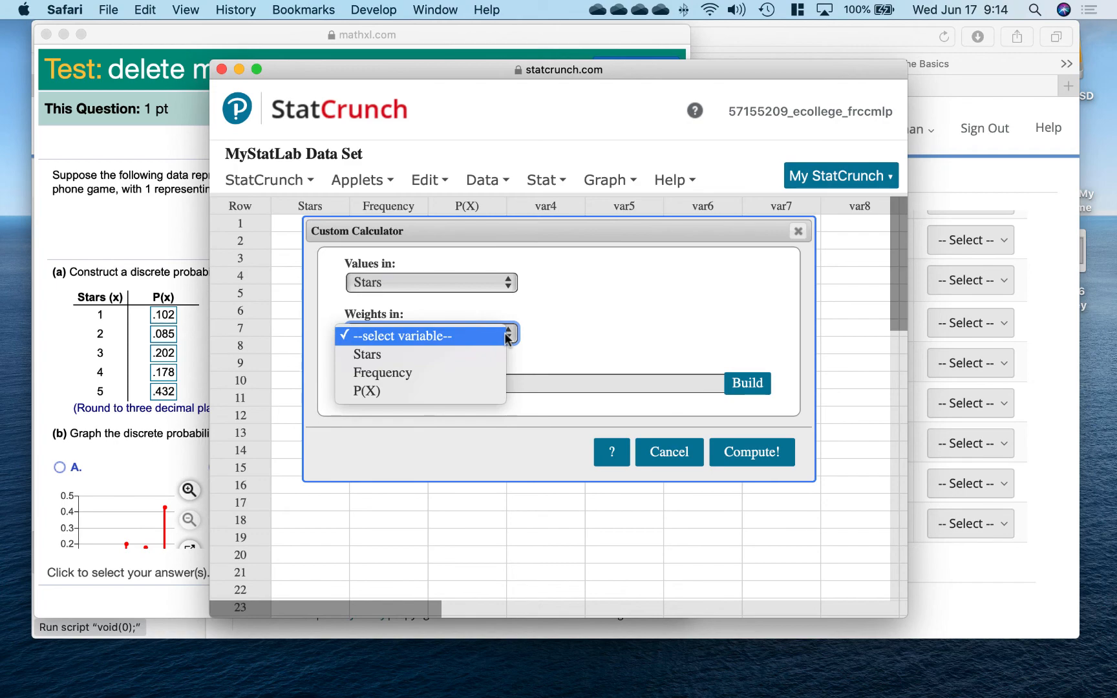
click(424, 391)
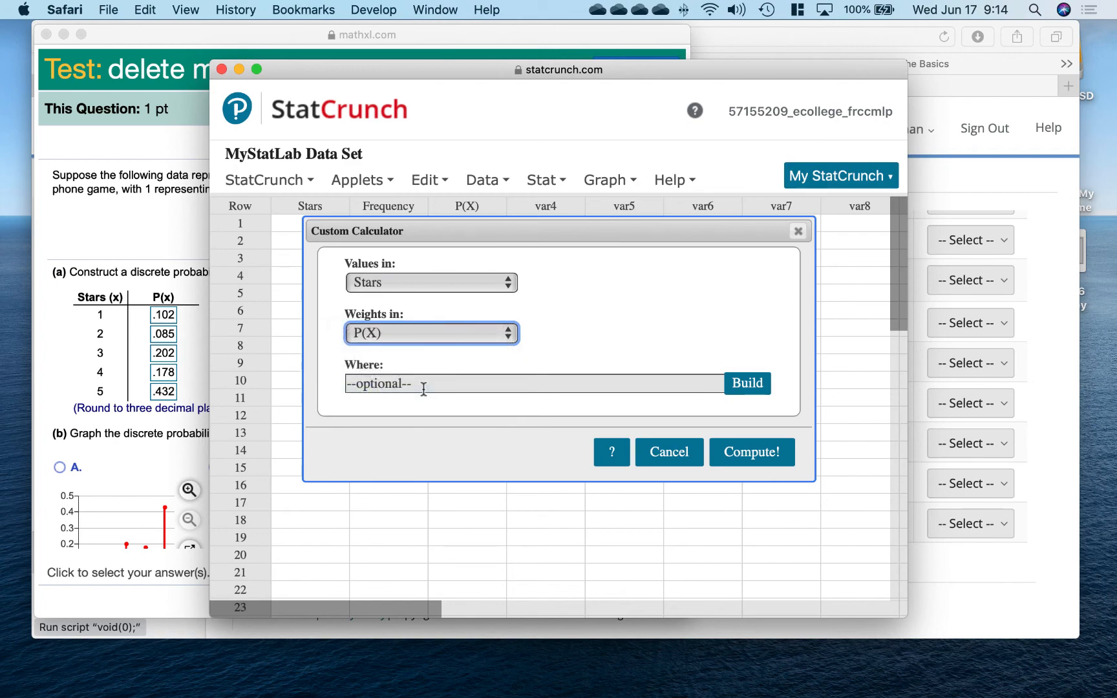
click(768, 464)
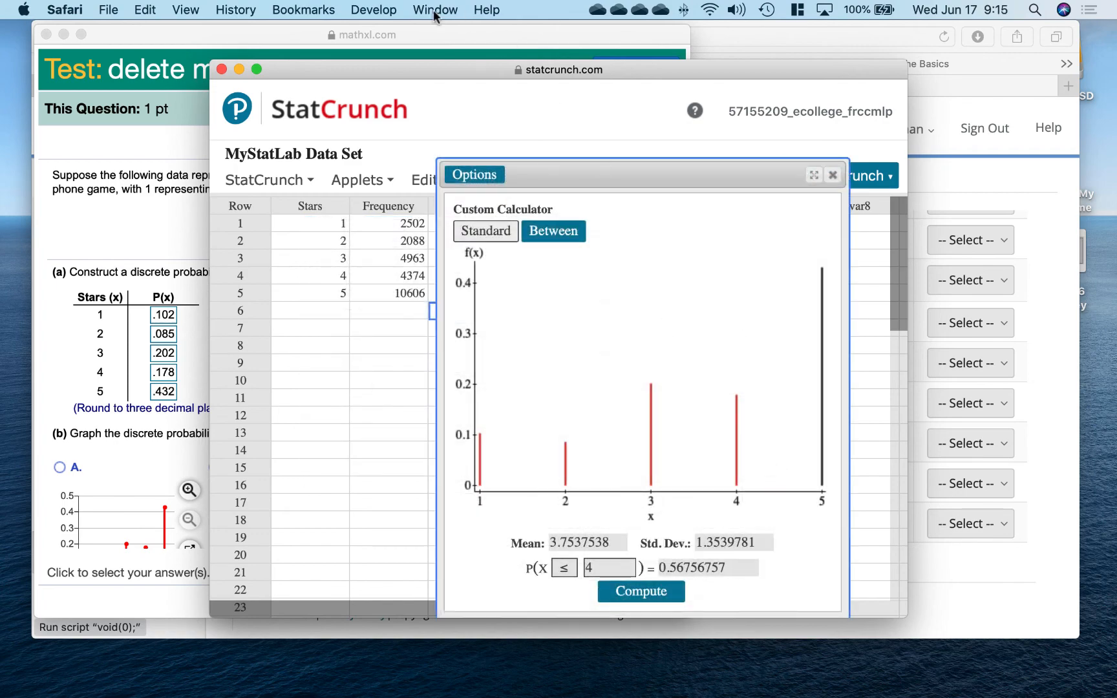
- Arrange the StatCrunch window and its Custom Calculator beside the test so that both can be read
drag(308, 70, 543, 75)
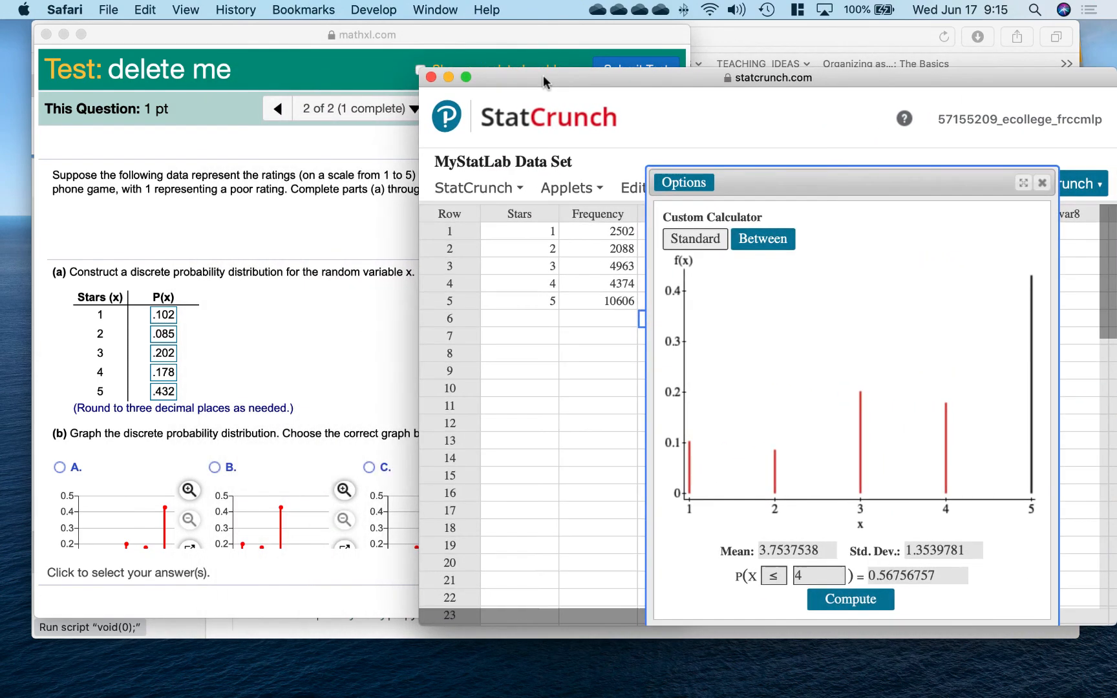
drag(826, 181, 619, 93)
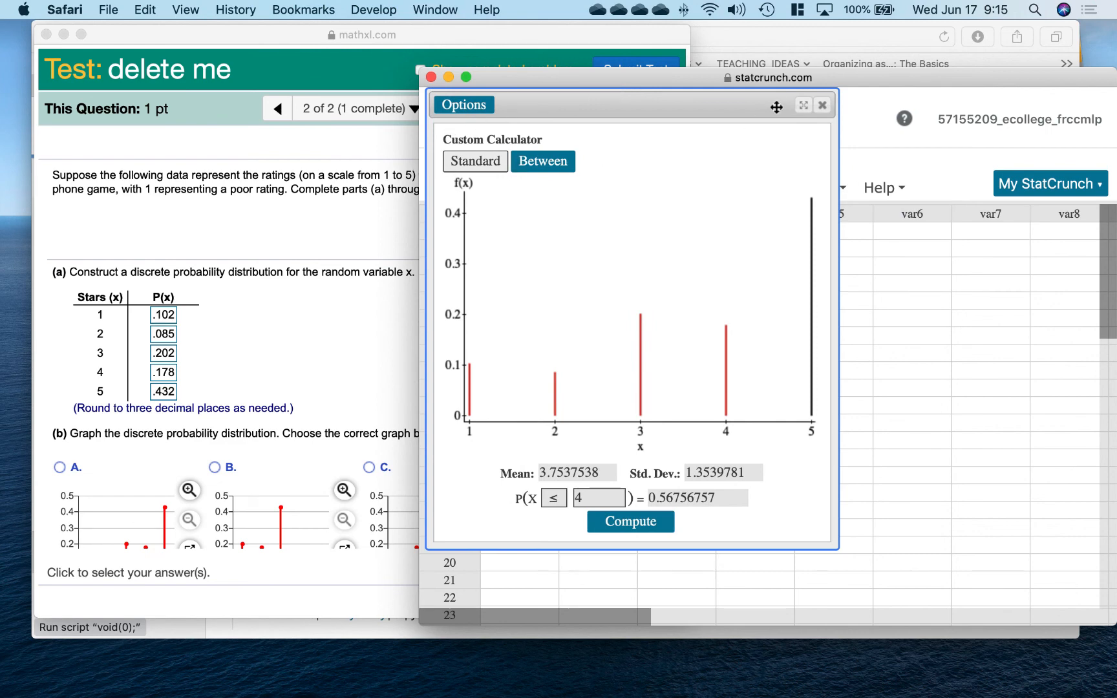
drag(569, 89, 841, 91)
- Choose graph A in part (b) and check its enlarged version against the calculator's graph
scroll(461, 363, down, 5)
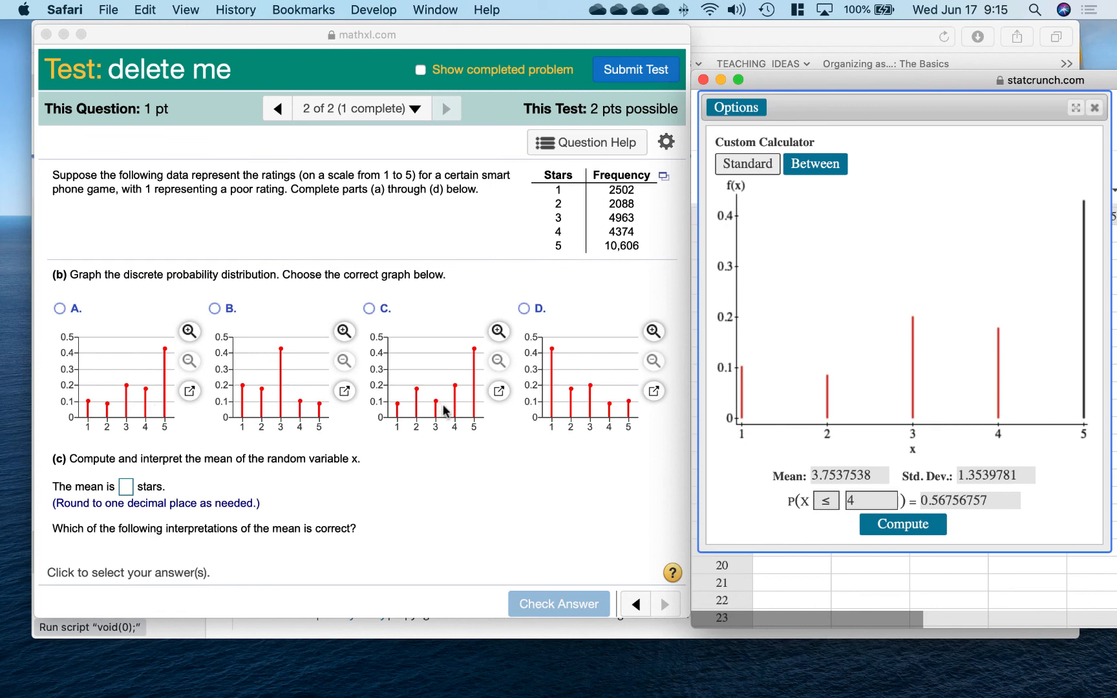
click(59, 310)
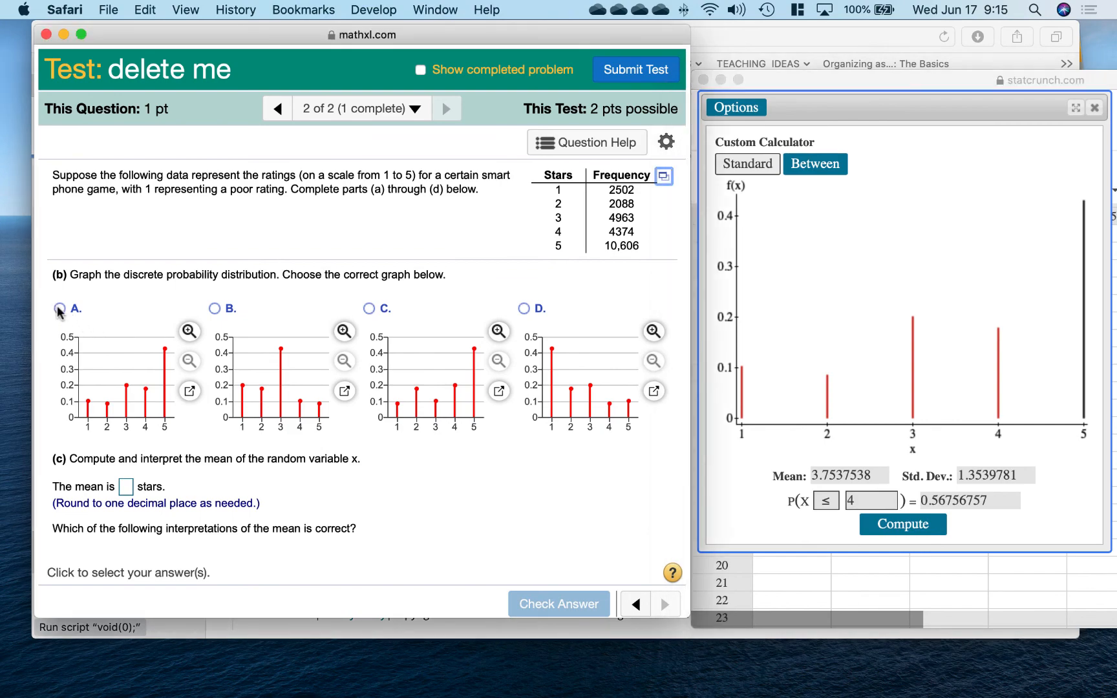
click(189, 390)
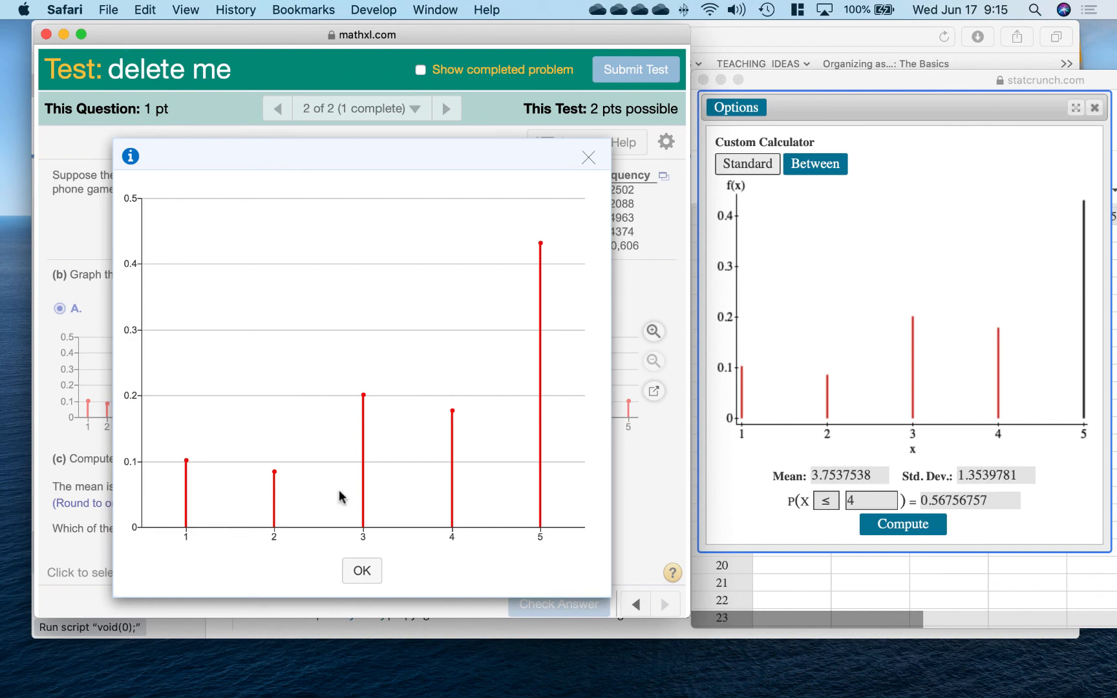
click(362, 573)
- Enter 3.8 stars as the mean of the random variable in part (c)
scroll(383, 403, down, 5)
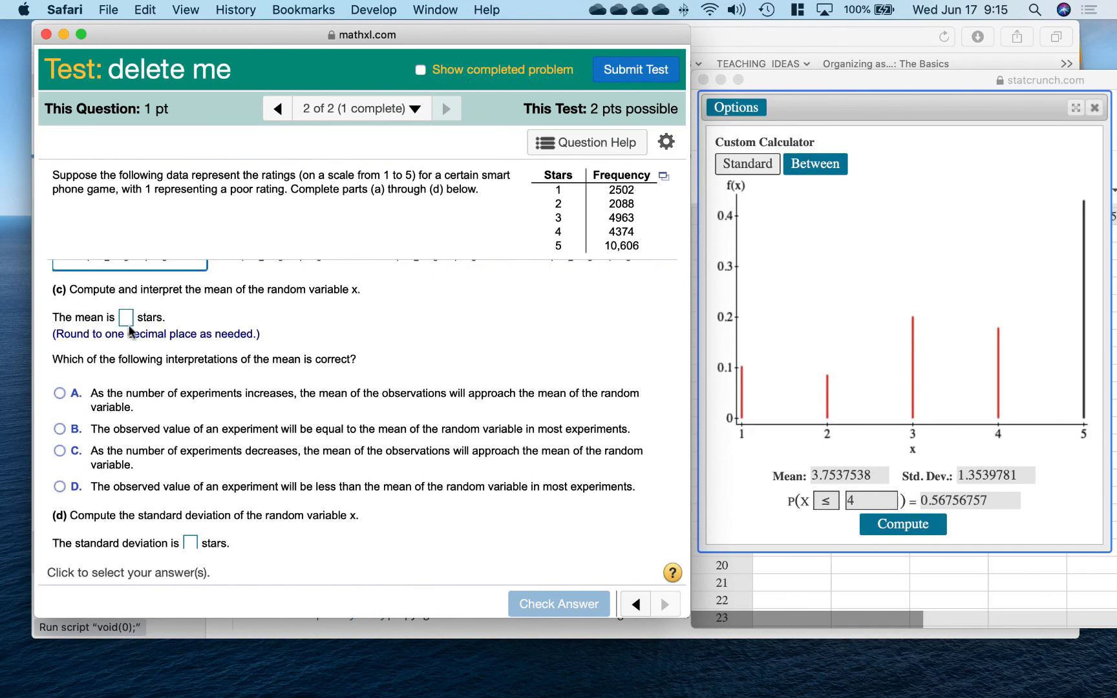
click(126, 317)
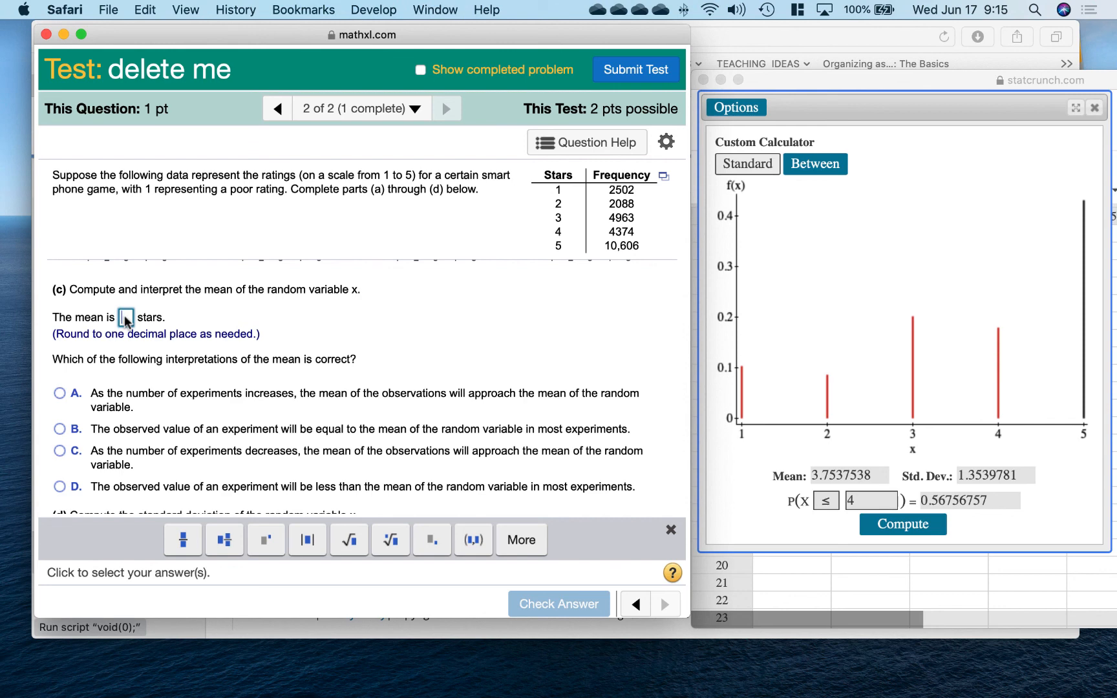
text(3.8)
- Enter .6 stars as the standard deviation in part (d)
scroll(197, 471, down, 2)
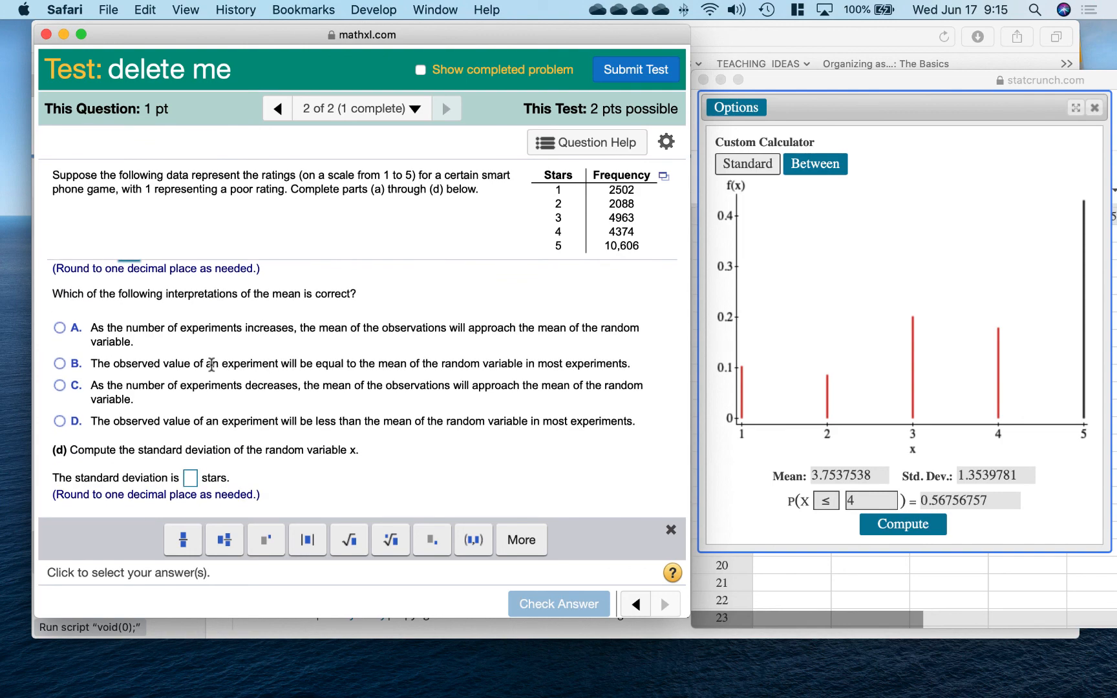
click(192, 485)
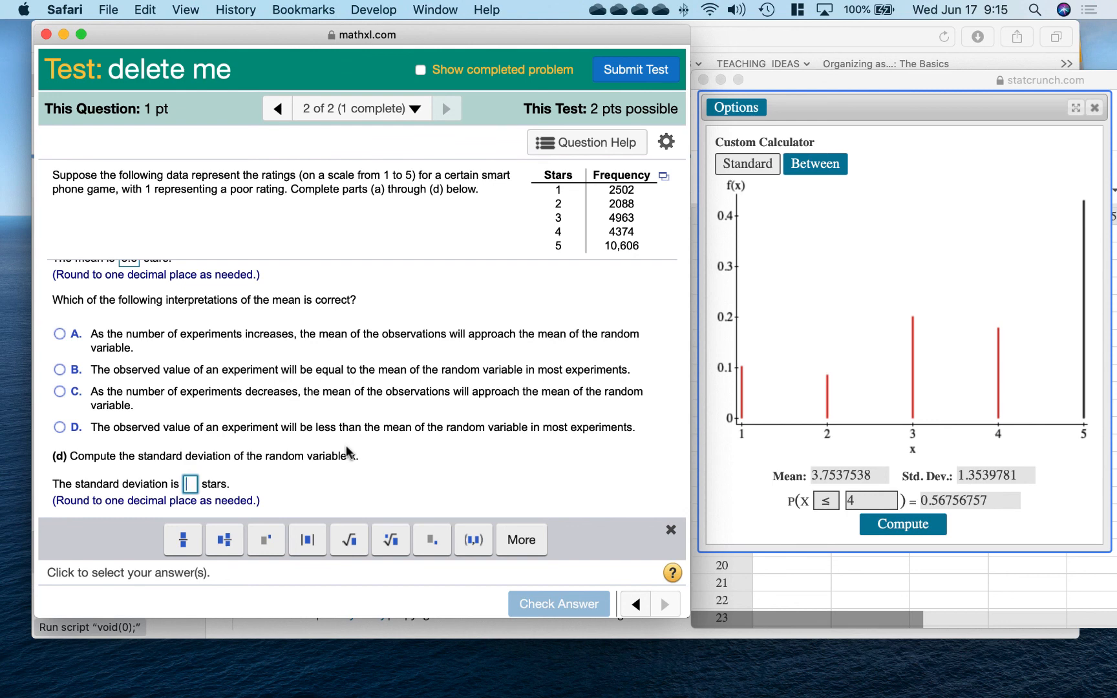
text(.6)
mouse_move(451, 696)
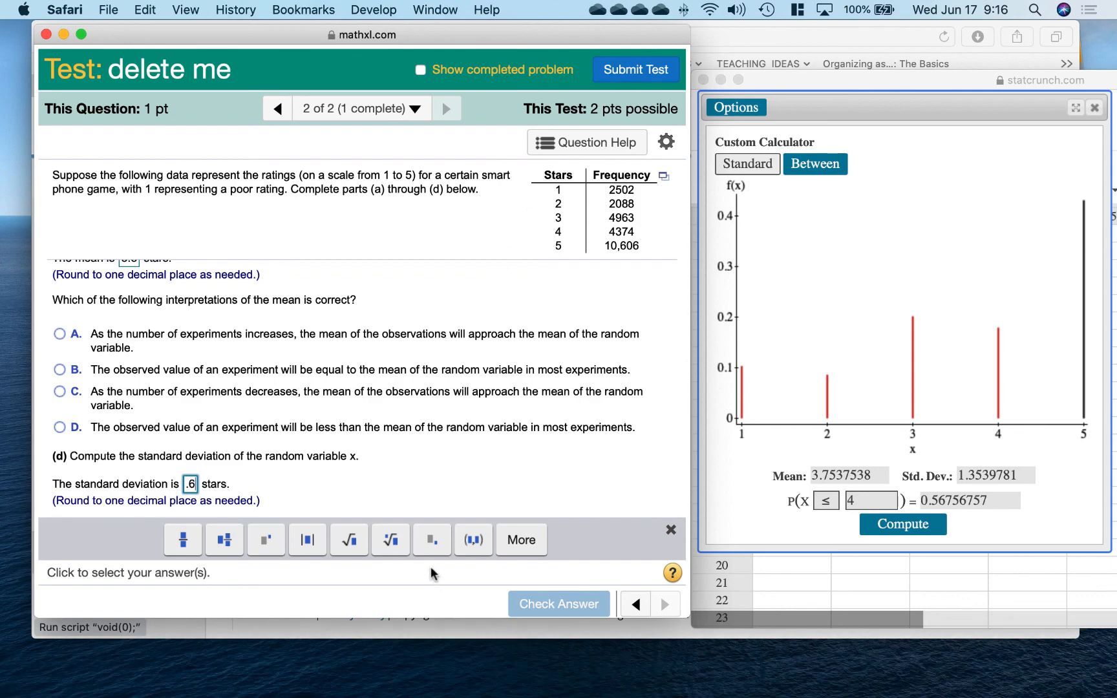